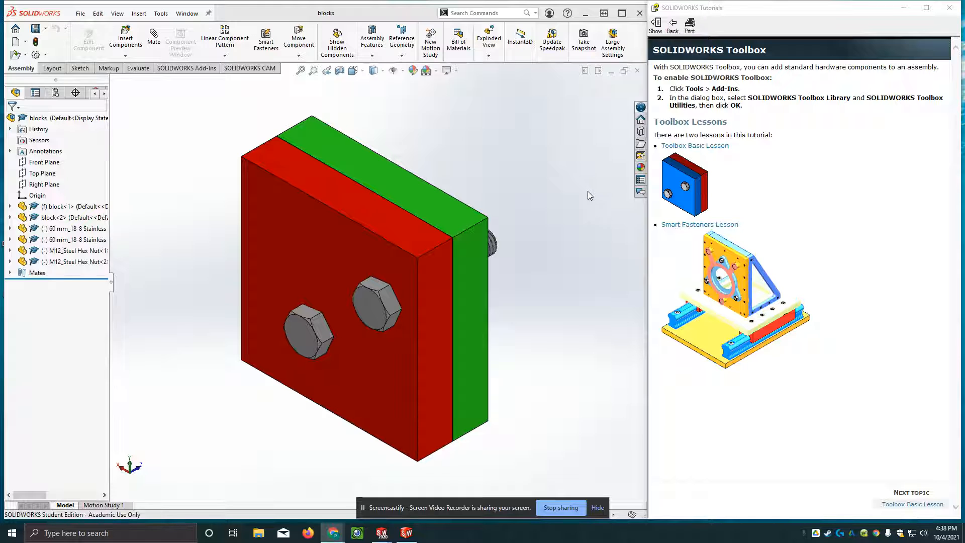
- Close the tutorial window and delete both hex head screws and both M12 hex nuts, including their dependent mates, from the blocks assembly
click(949, 8)
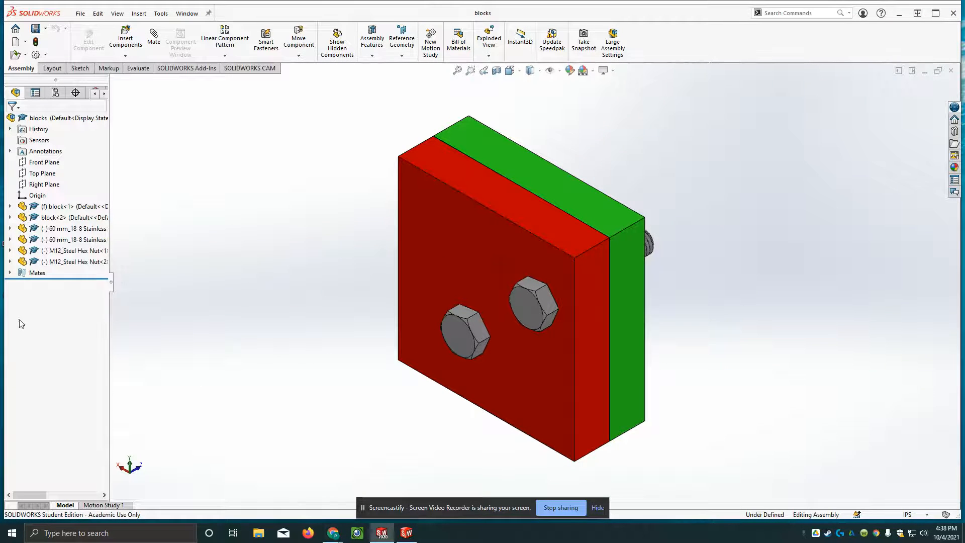
click(71, 229)
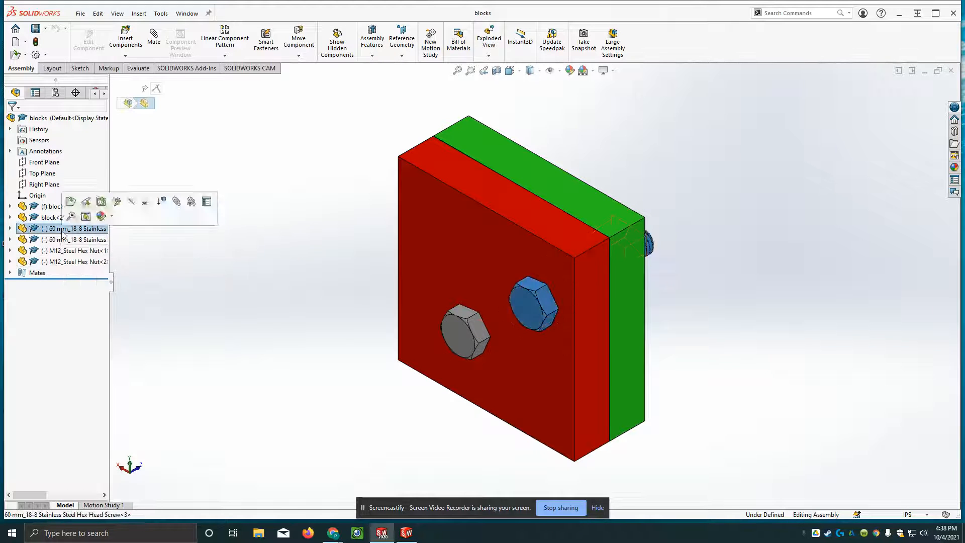
shift+click(61, 261)
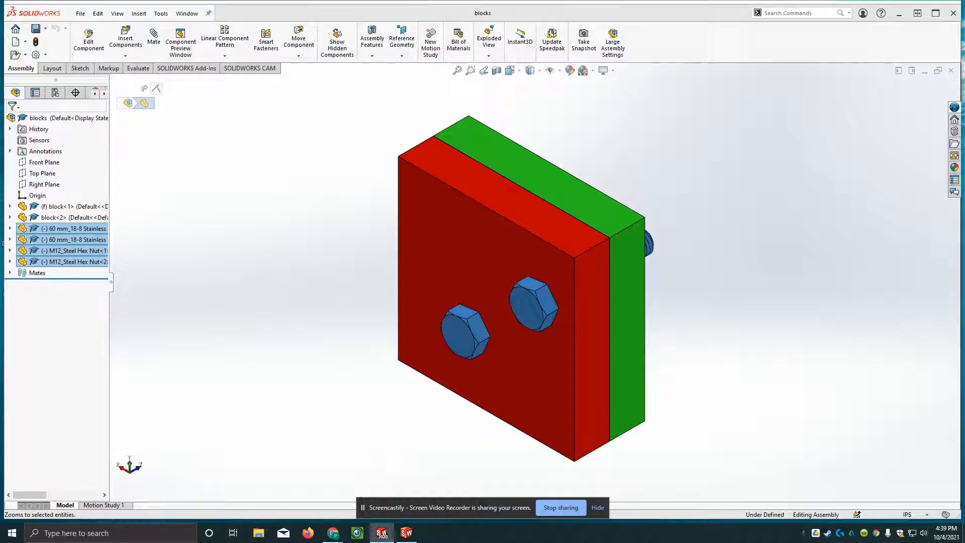
key(Delete)
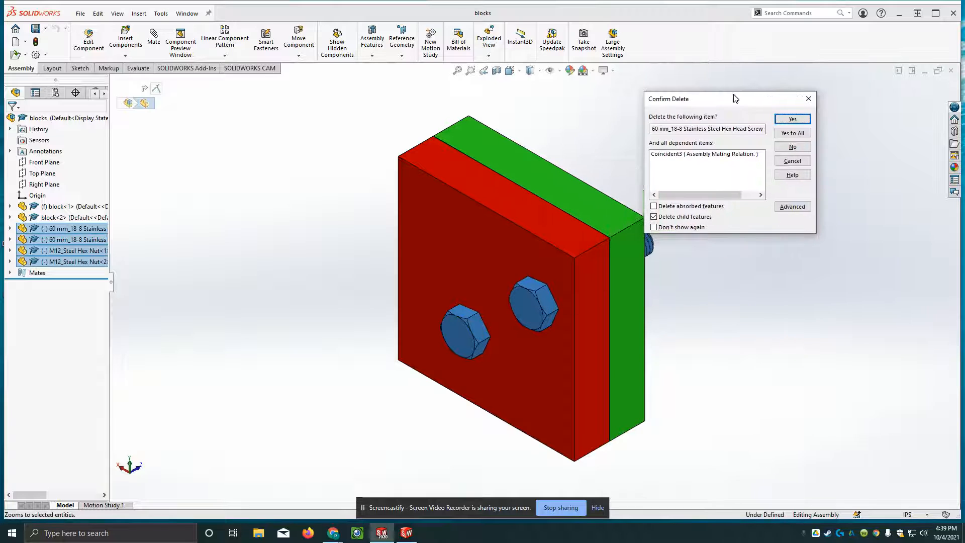
click(800, 134)
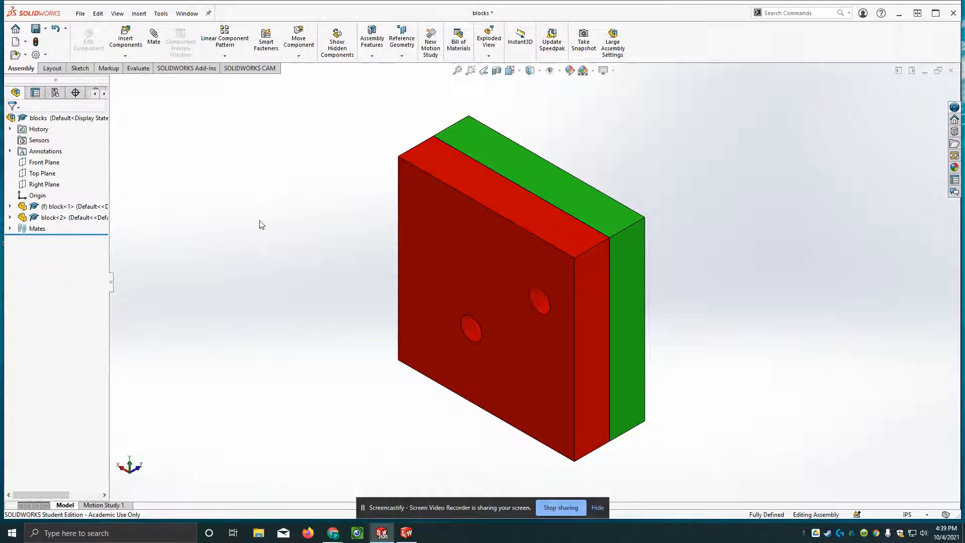
- Switch to Chrome, search the web for "mcmaster carr" and open the McMaster-Carr website
mouse_move(333, 535)
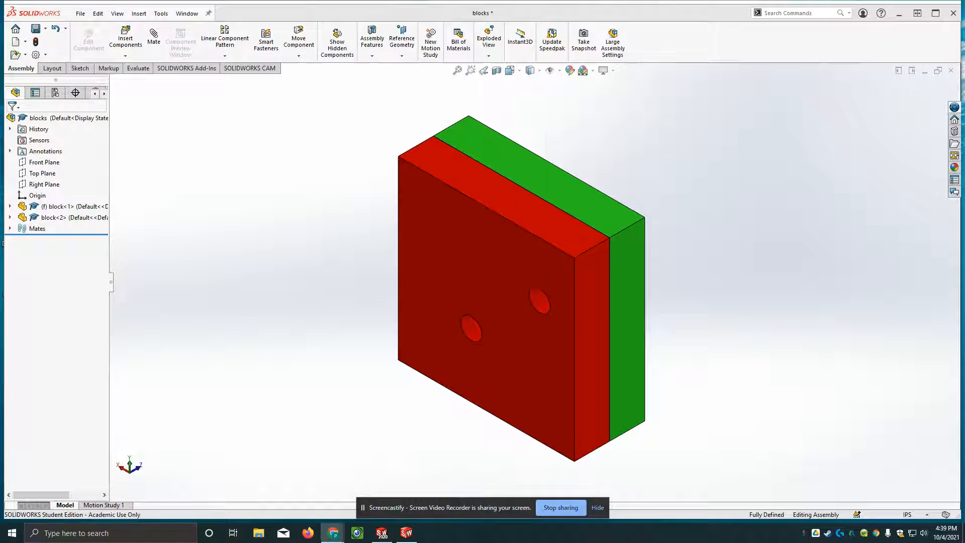
drag(964, 164, 130, 19)
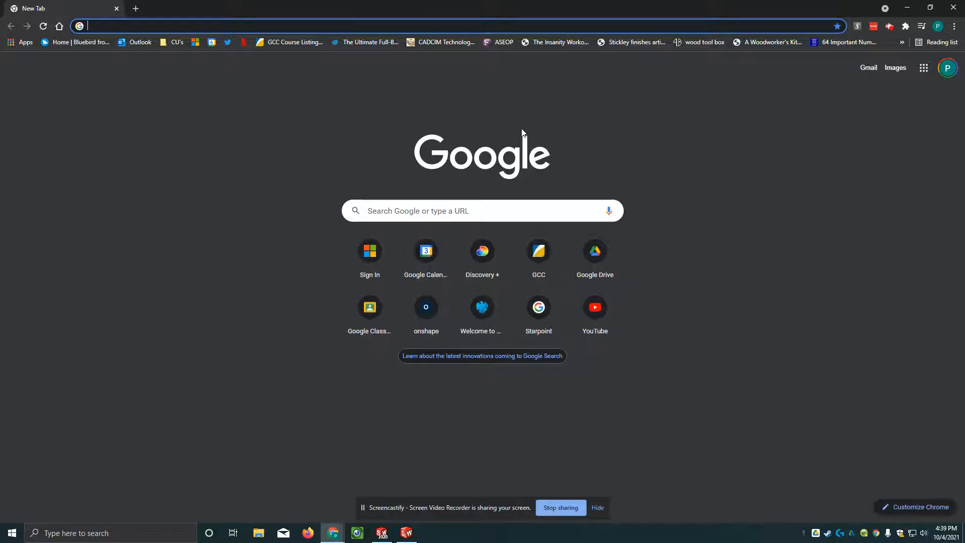
text(MCMAS)
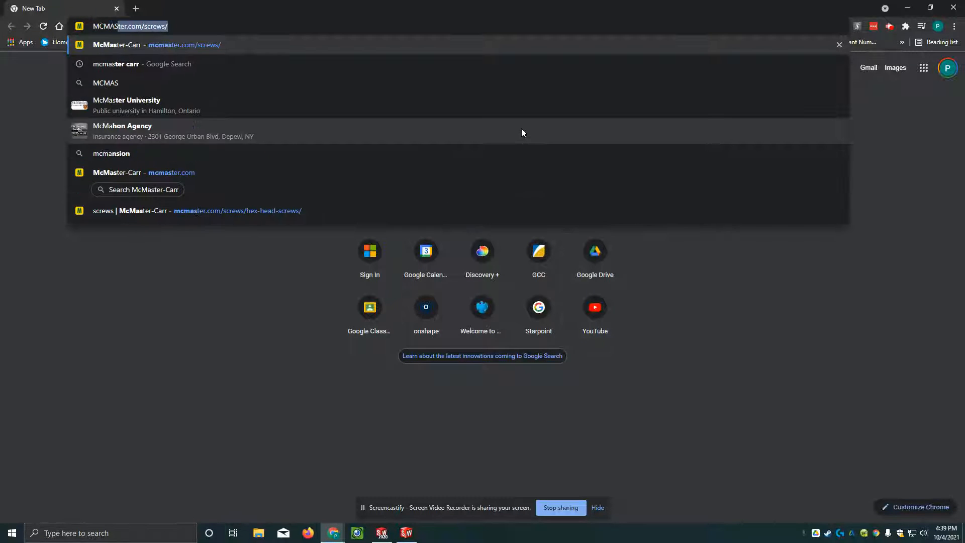
text(TER C)
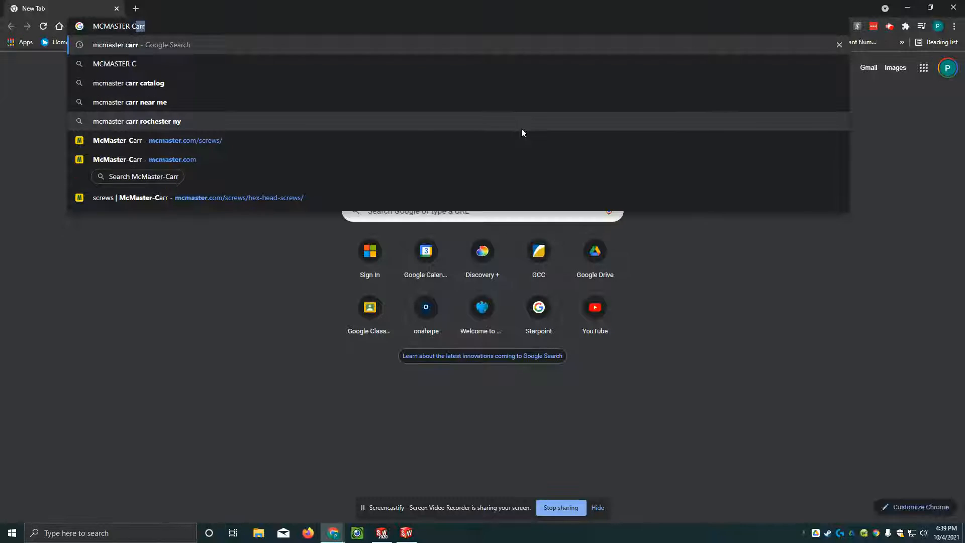
text(ARR)
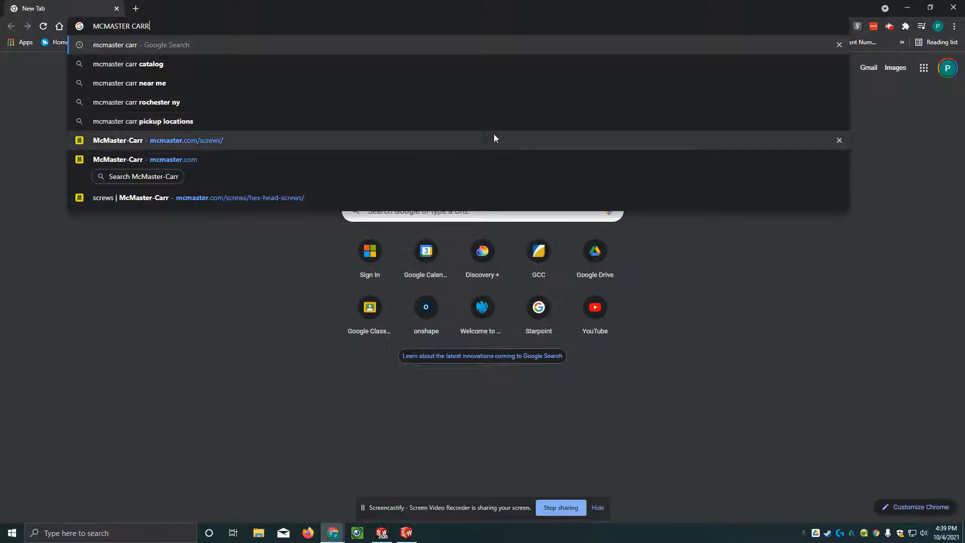
click(152, 47)
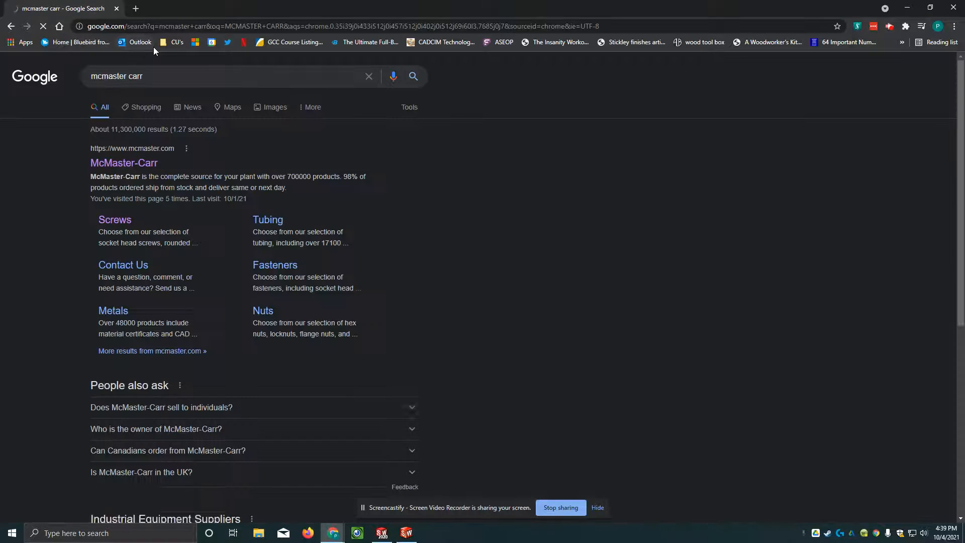
click(134, 162)
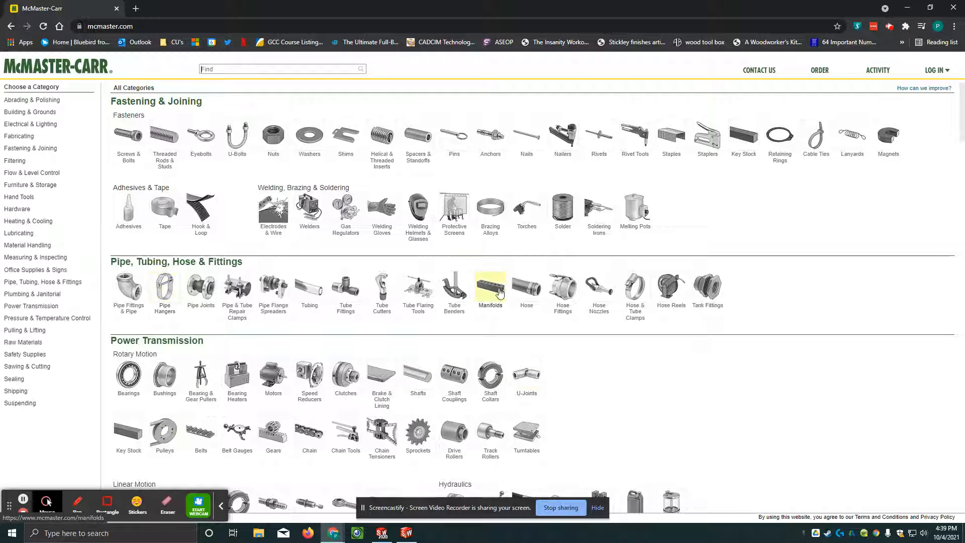
- Open the Screws & Bolts category and filter the products to the metric system of measurement
scroll(461, 279, down, 1)
scroll(460, 279, down, 8)
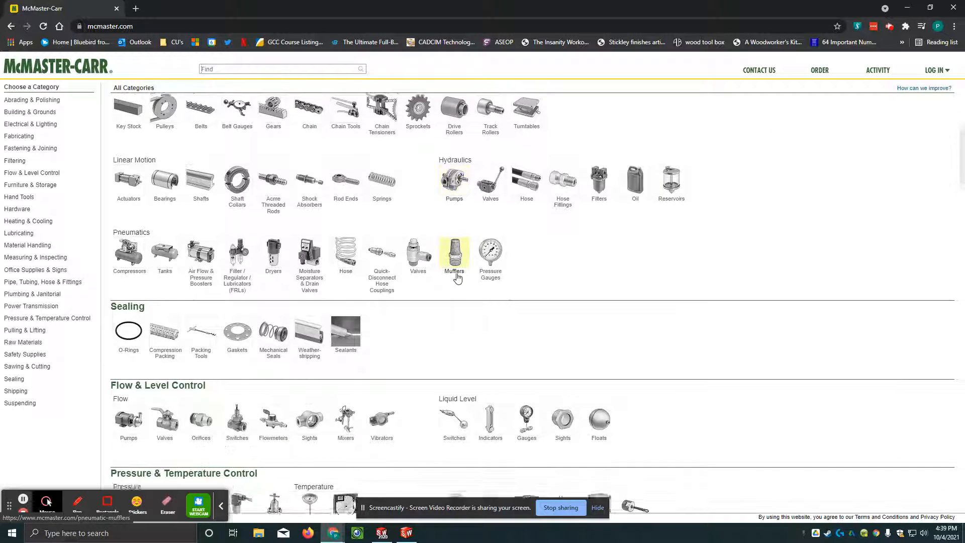
scroll(458, 278, down, 4)
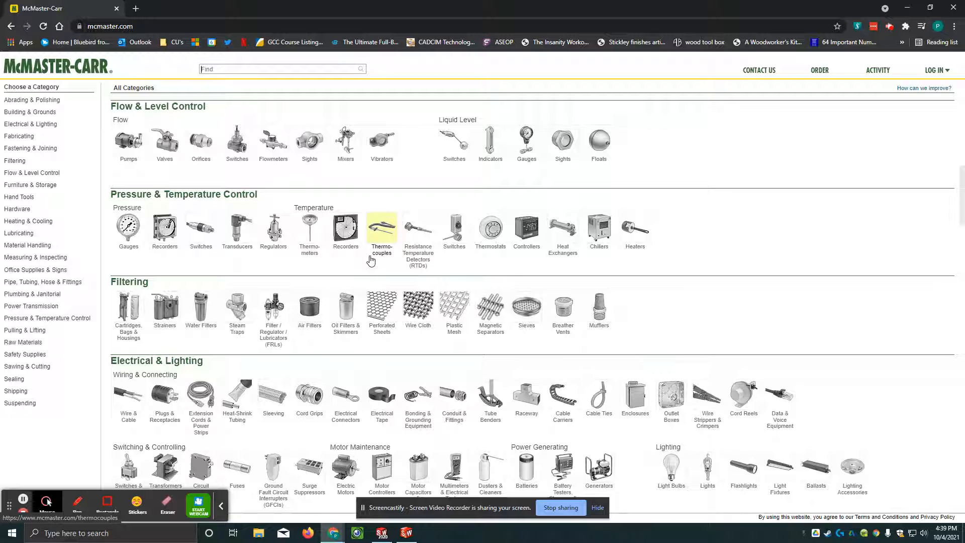
scroll(369, 258, up, 20)
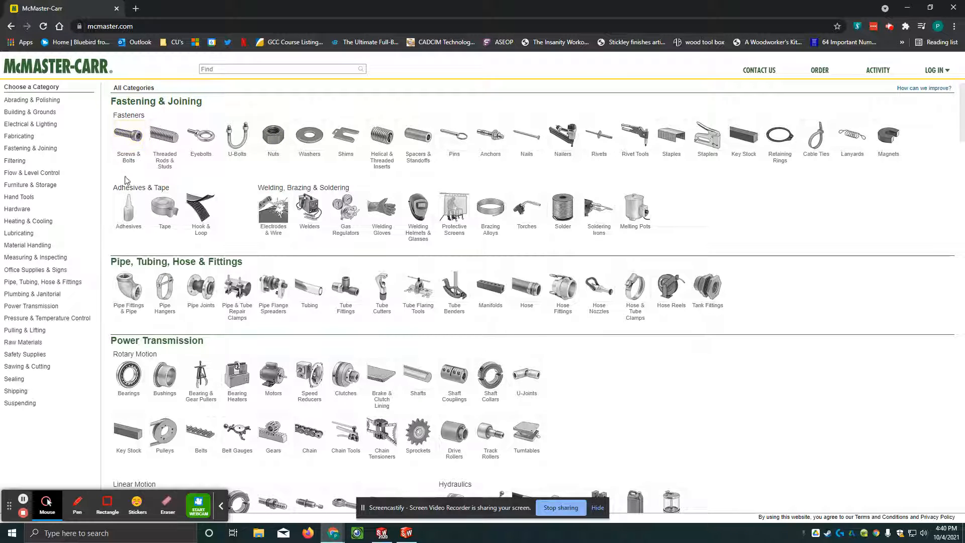
click(129, 136)
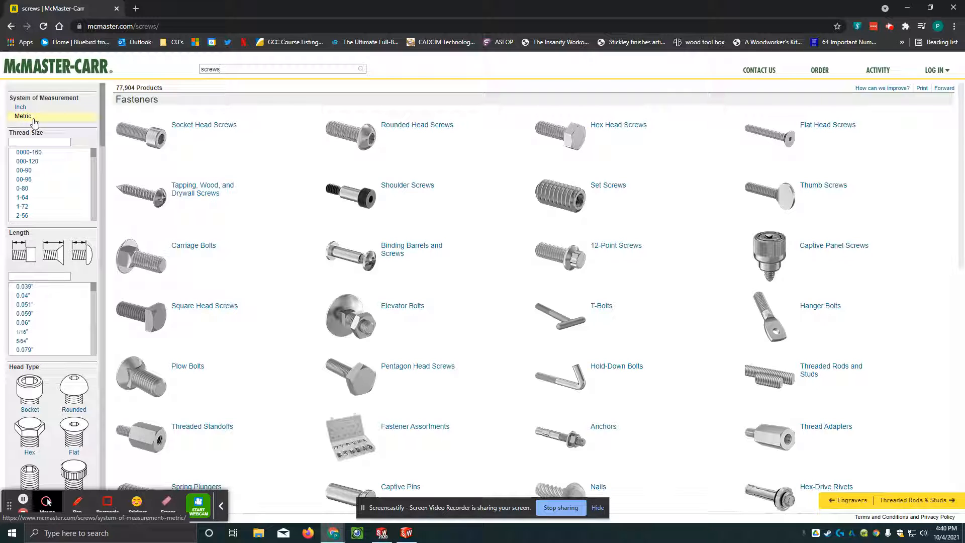
click(29, 118)
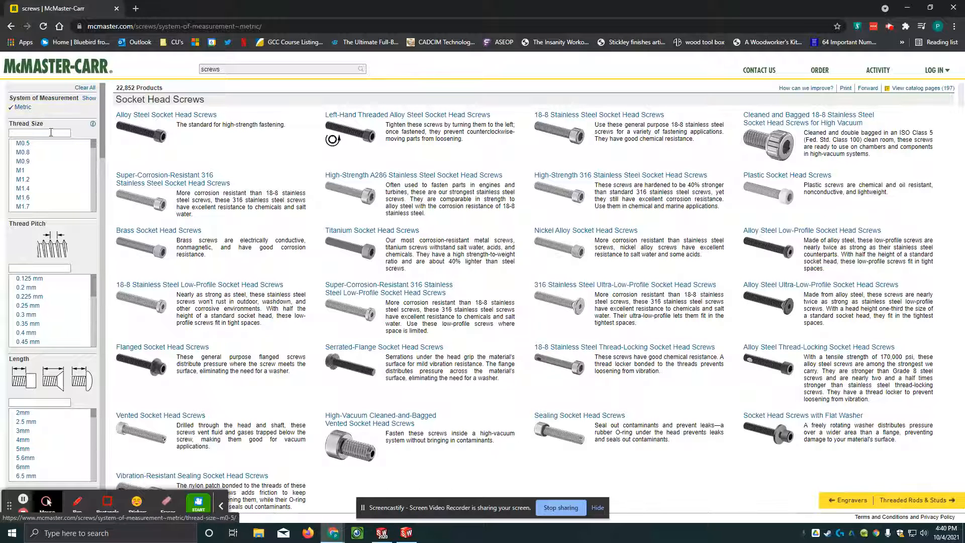
- Filter the metric screws to thread size M12 and length 50 mm
scroll(53, 174, down, 5)
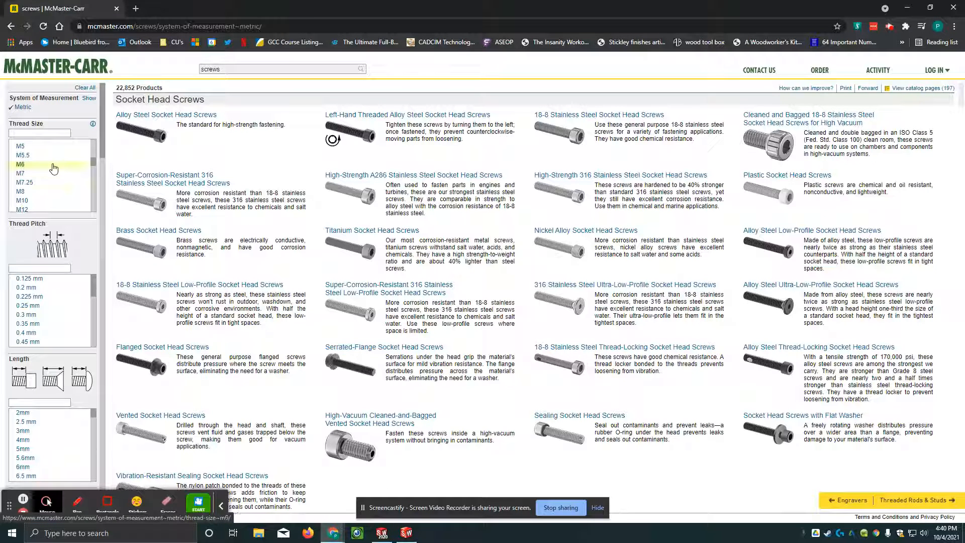
scroll(54, 167, down, 2)
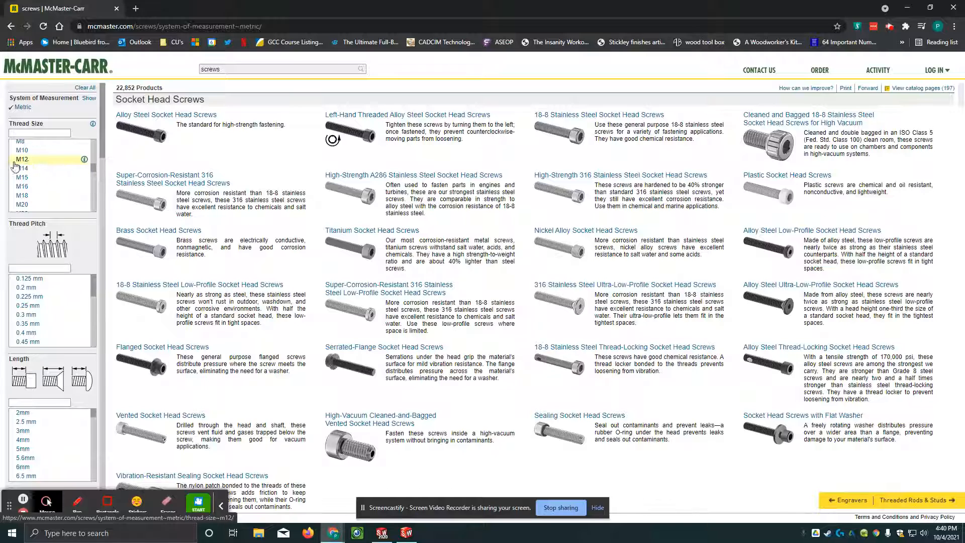
click(15, 162)
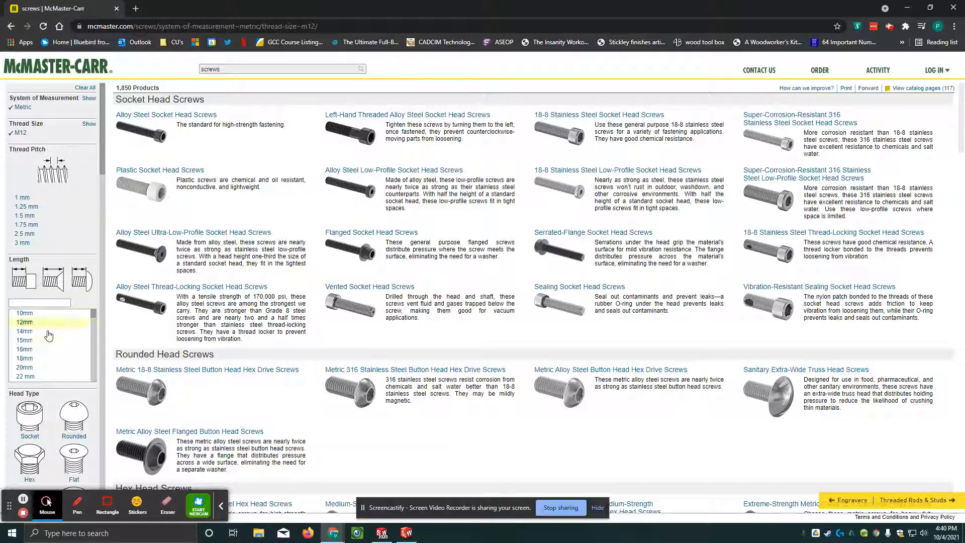
scroll(48, 335, down, 3)
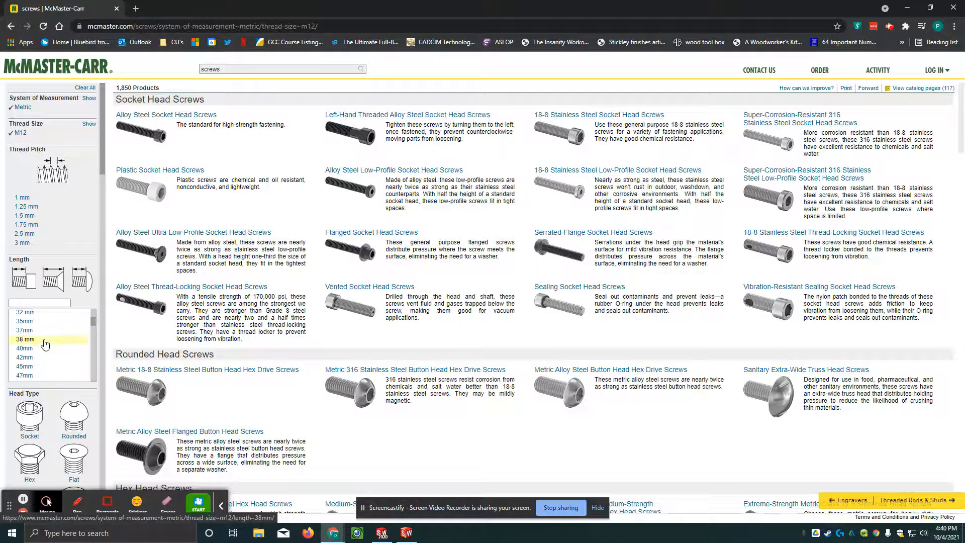
scroll(46, 344, down, 2)
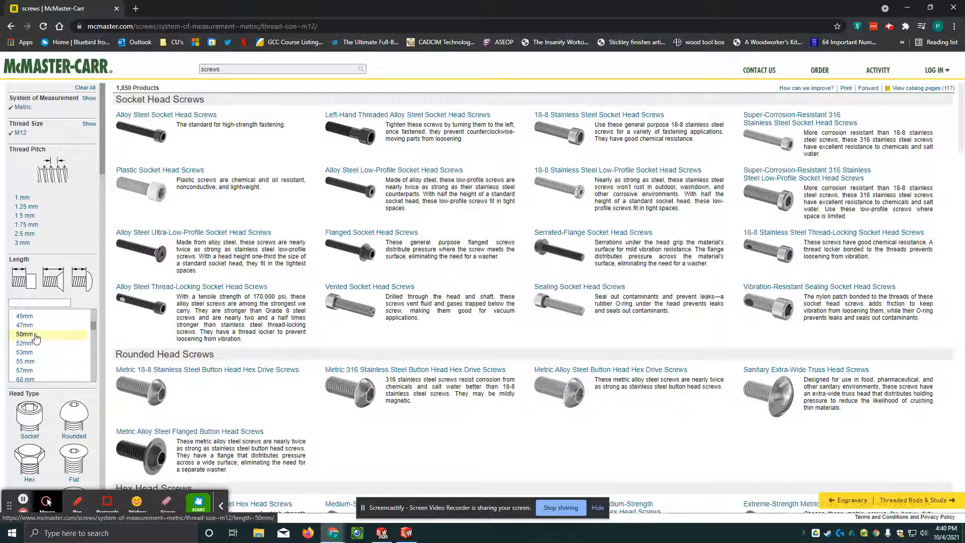
click(36, 339)
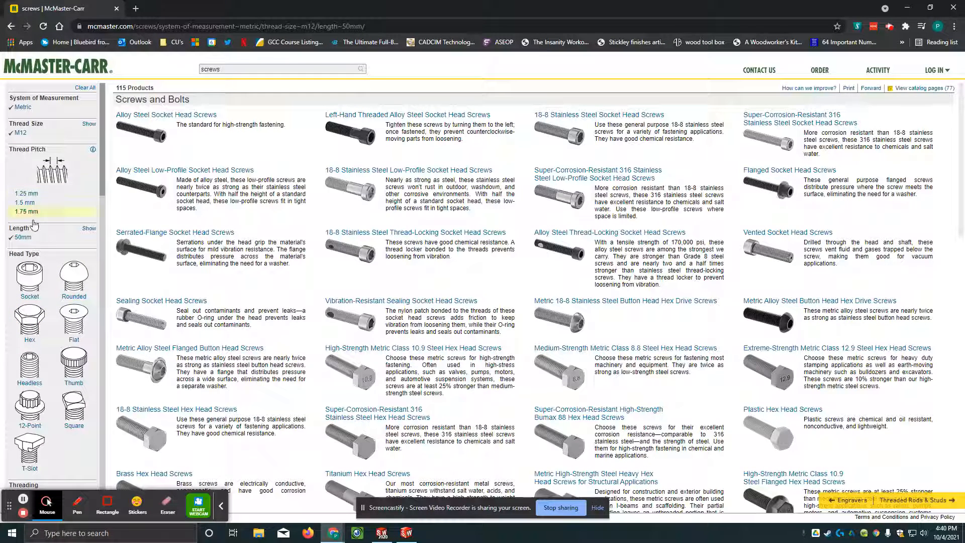
- Narrow the M12 screws to hex head type, fully threaded, in stainless steel
click(32, 323)
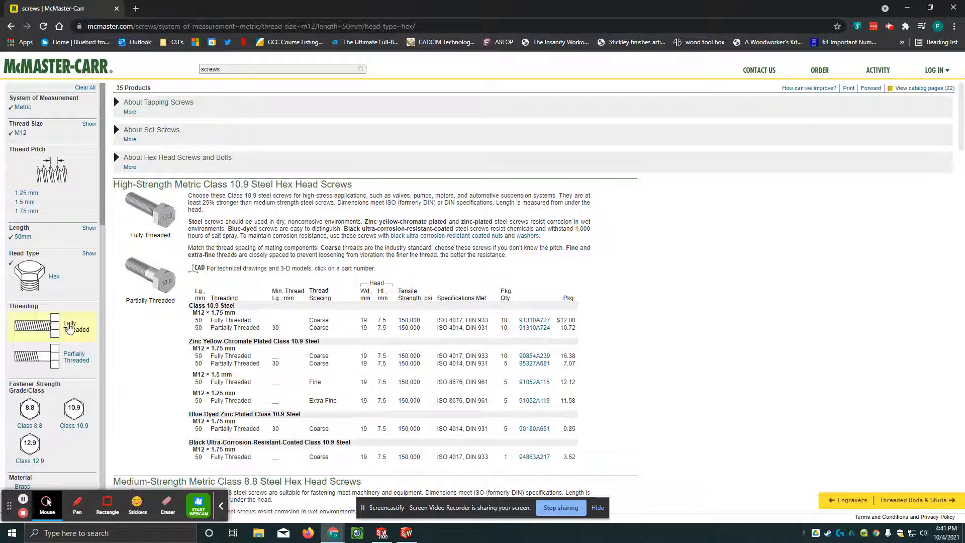
mouse_move(151, 214)
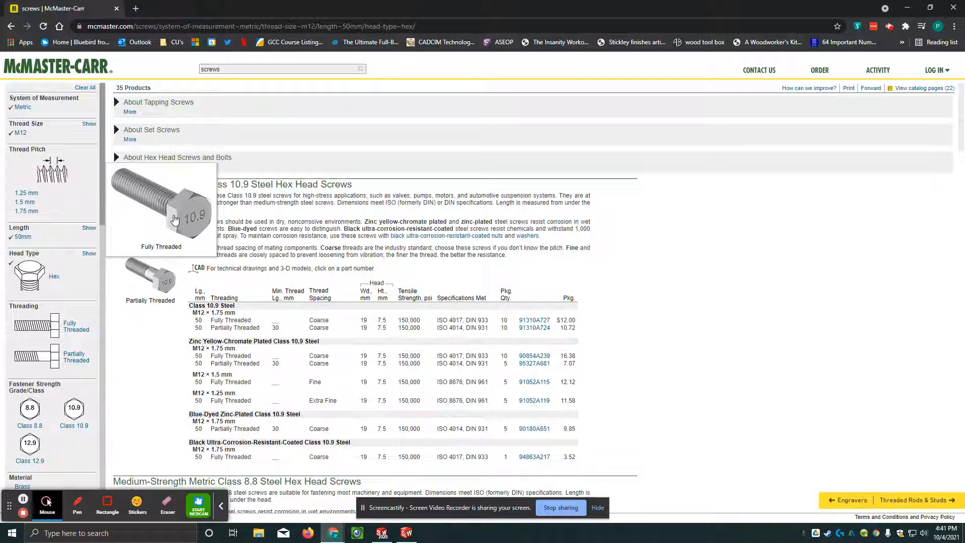
mouse_move(151, 278)
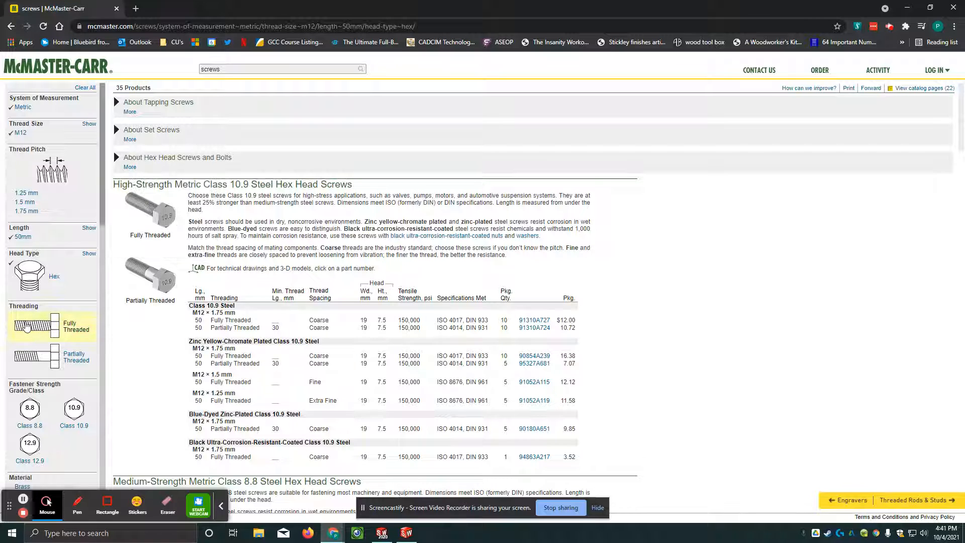
click(28, 326)
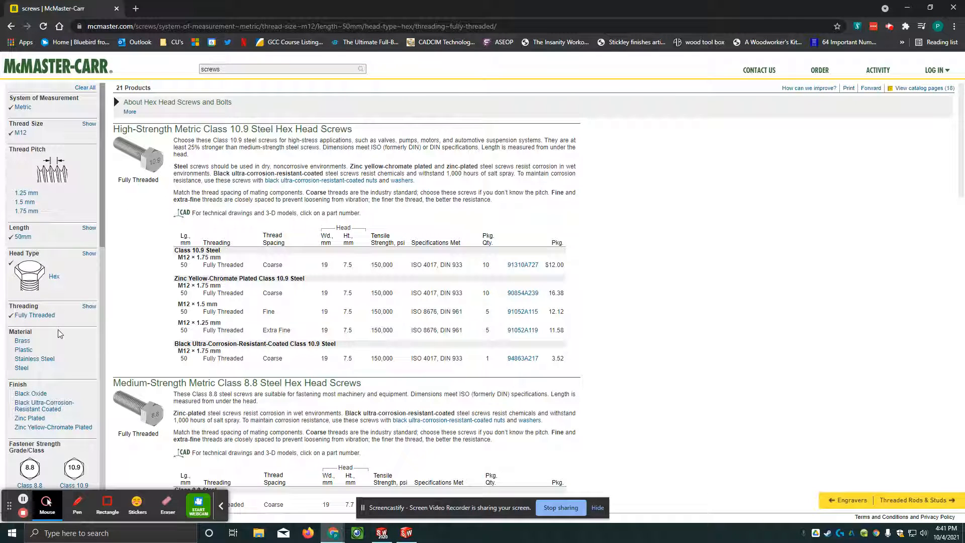
scroll(56, 328, down, 1)
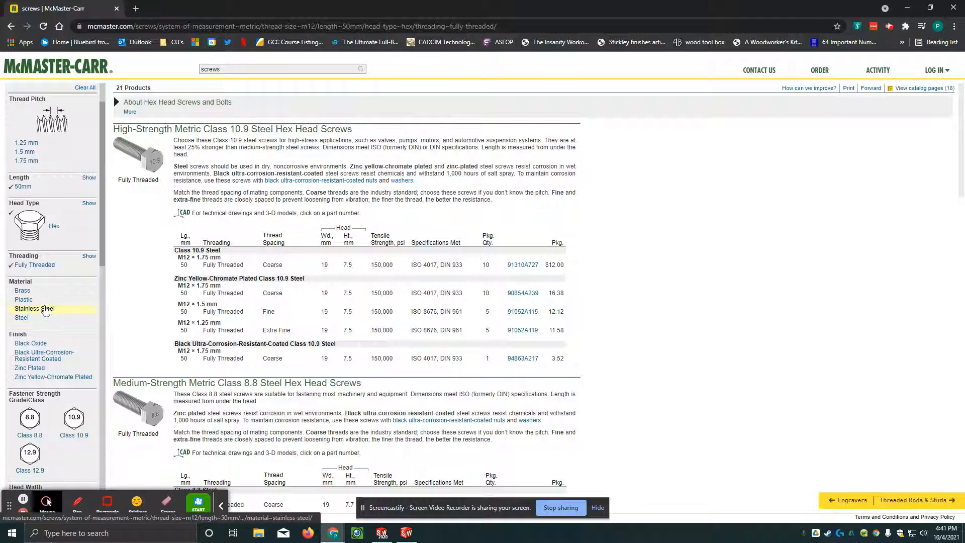
click(45, 309)
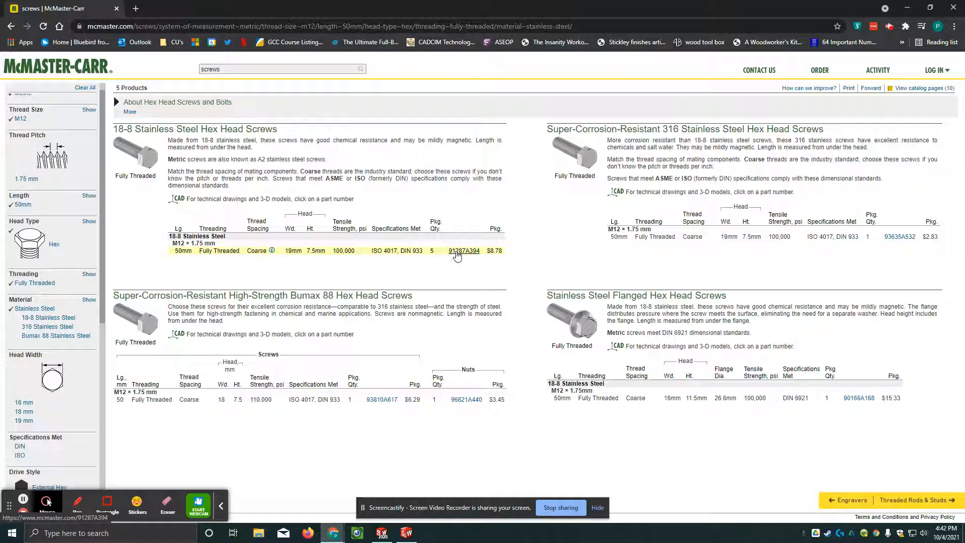
- Download the 3-D Solidworks model of 18-8 stainless steel hex head screw 91287A394 and show the file in its folder
click(457, 252)
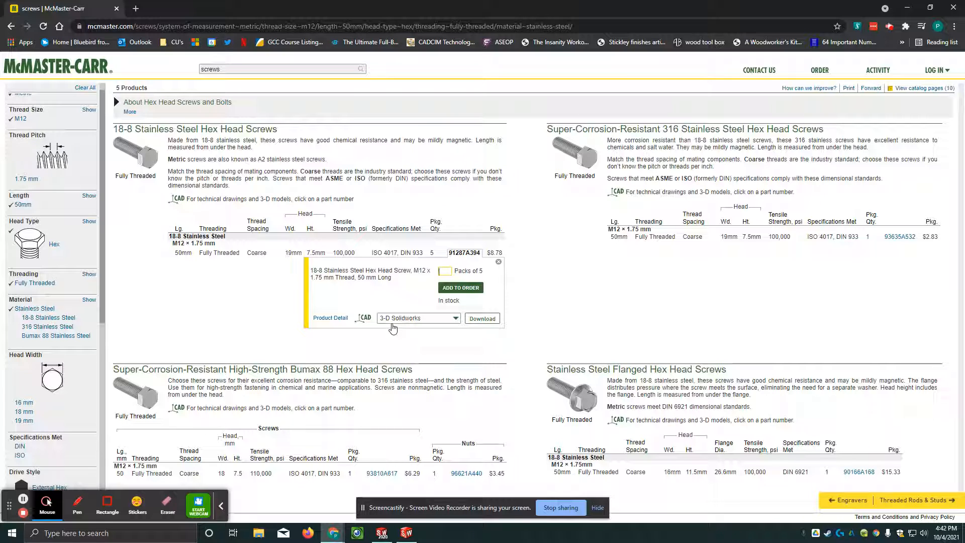
click(481, 320)
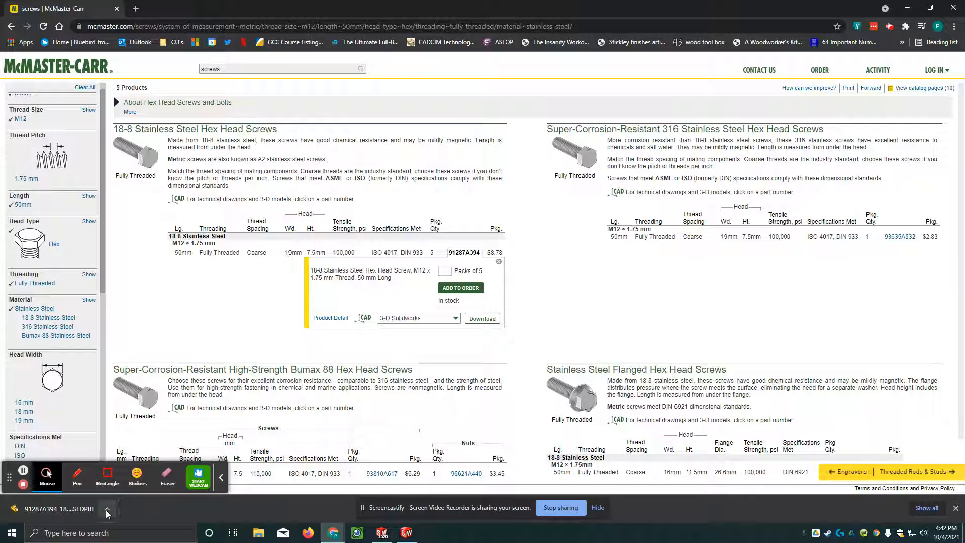
click(107, 511)
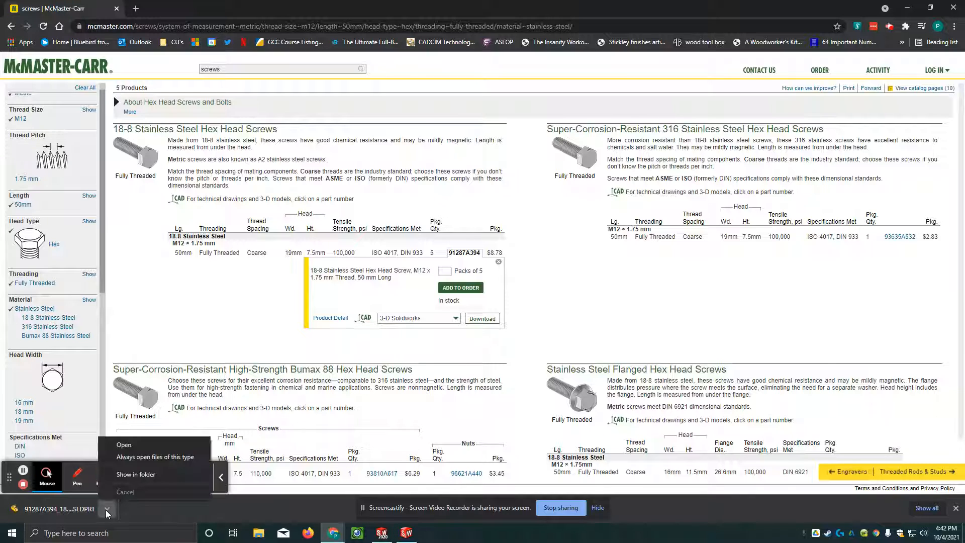
click(121, 475)
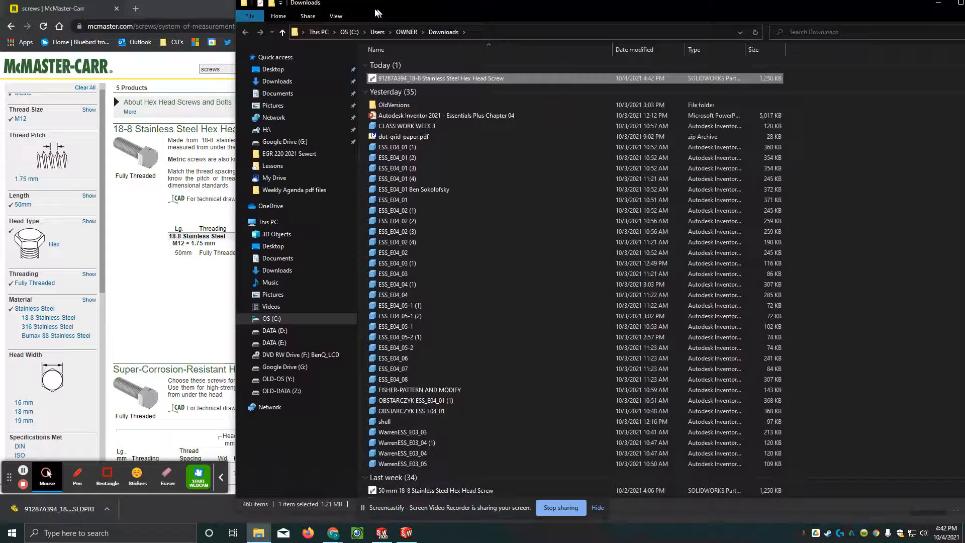
drag(378, 13, 336, 19)
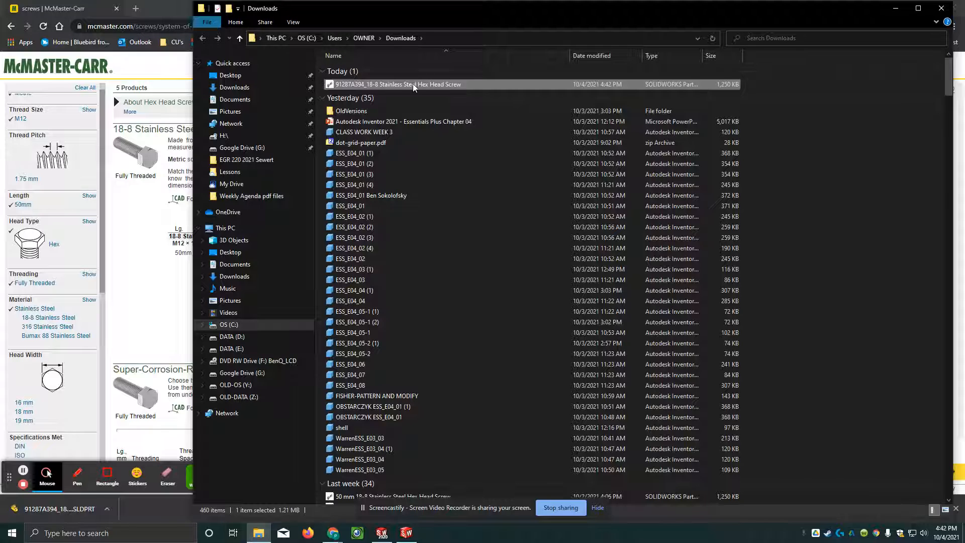
- Rename the downloaded screw file as M12_18-8 Stainless Steel Hex Head Screw
click(364, 86)
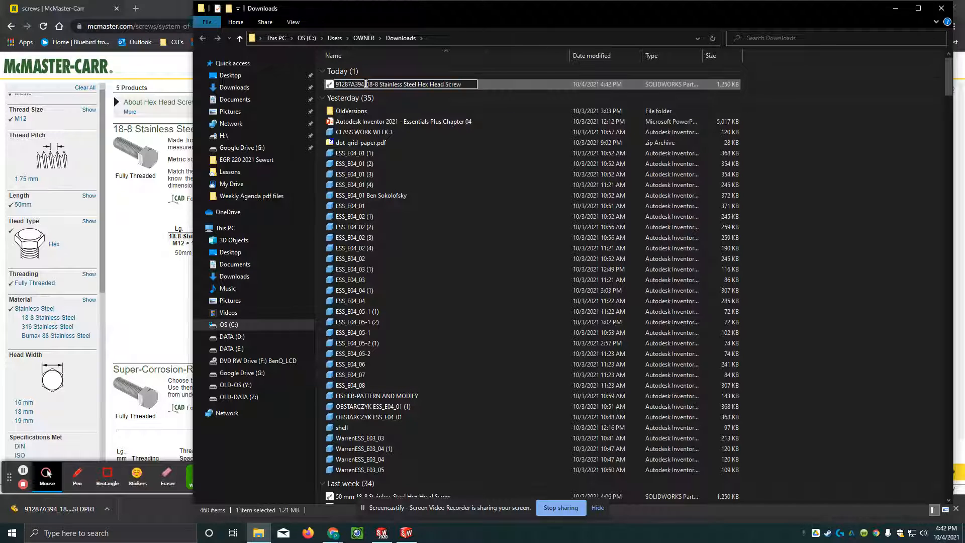
drag(366, 84, 318, 91)
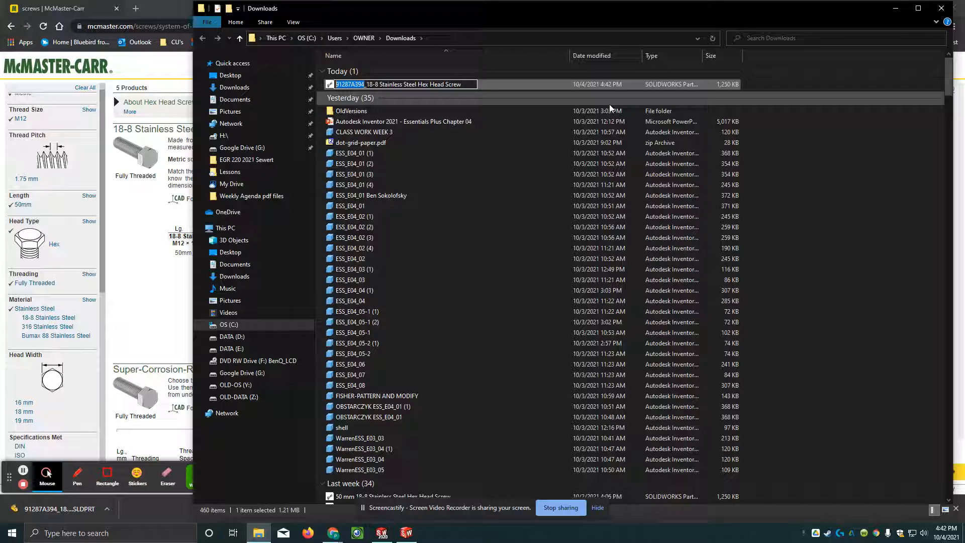
text(m)
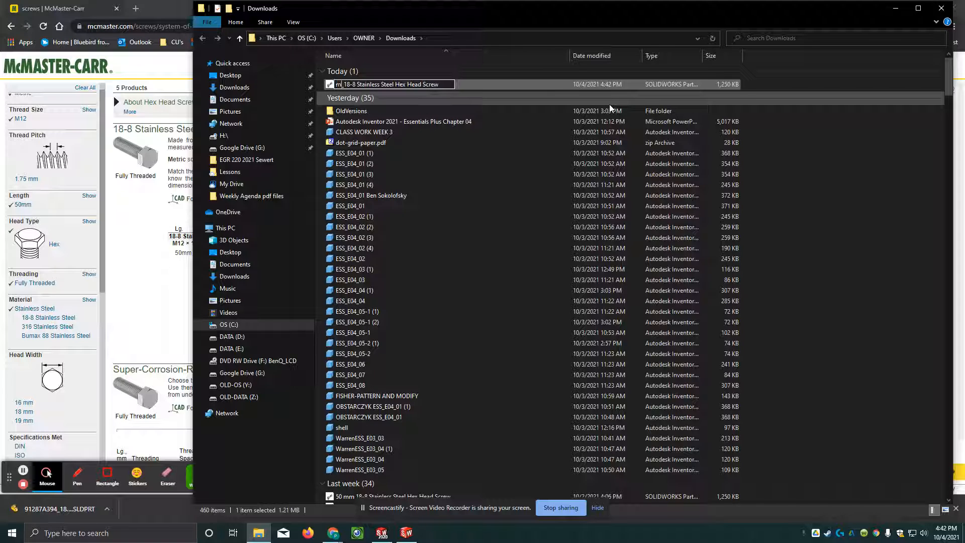
text(121)
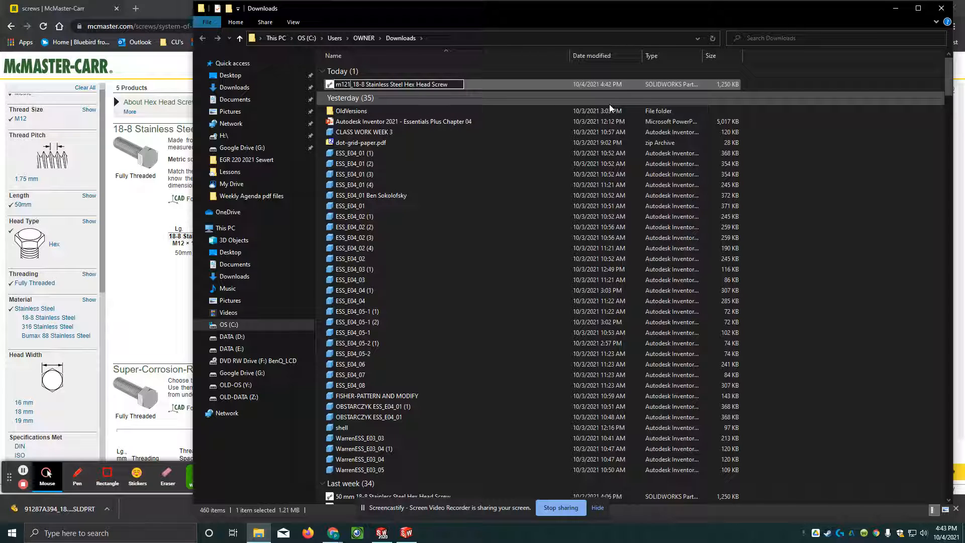
key(BackSpace)
key(BackSpace)
text(M)
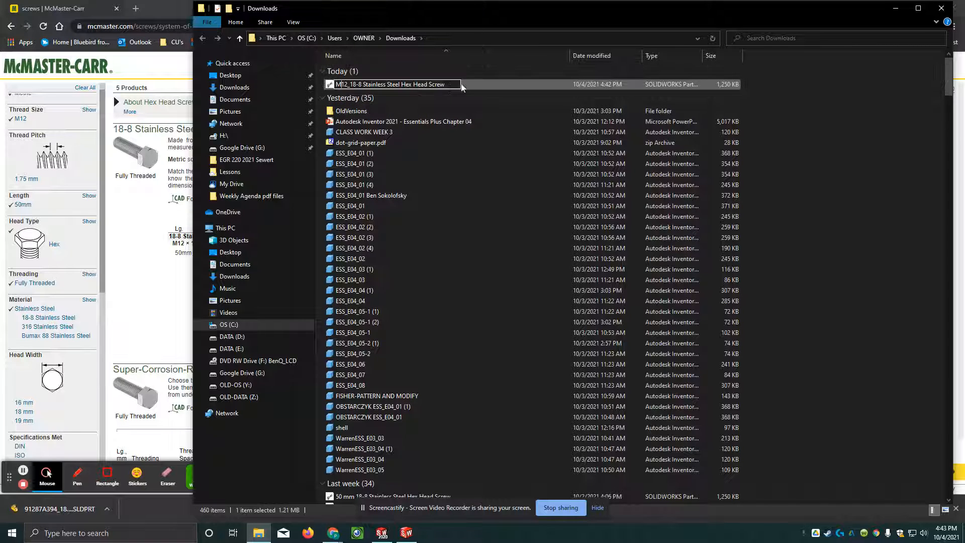
click(478, 66)
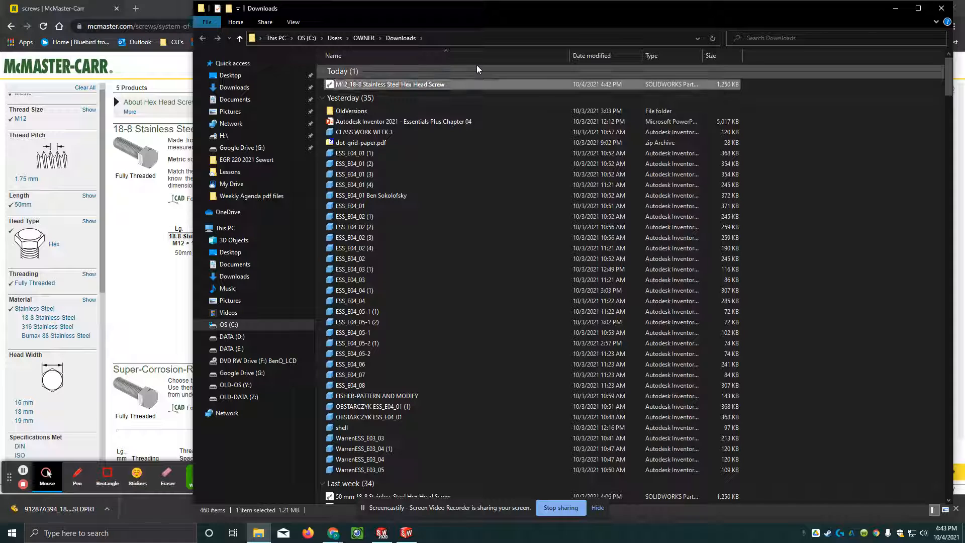
- Copy the renamed M12 hex head screw file from Downloads to the Desktop folder
right_click(409, 84)
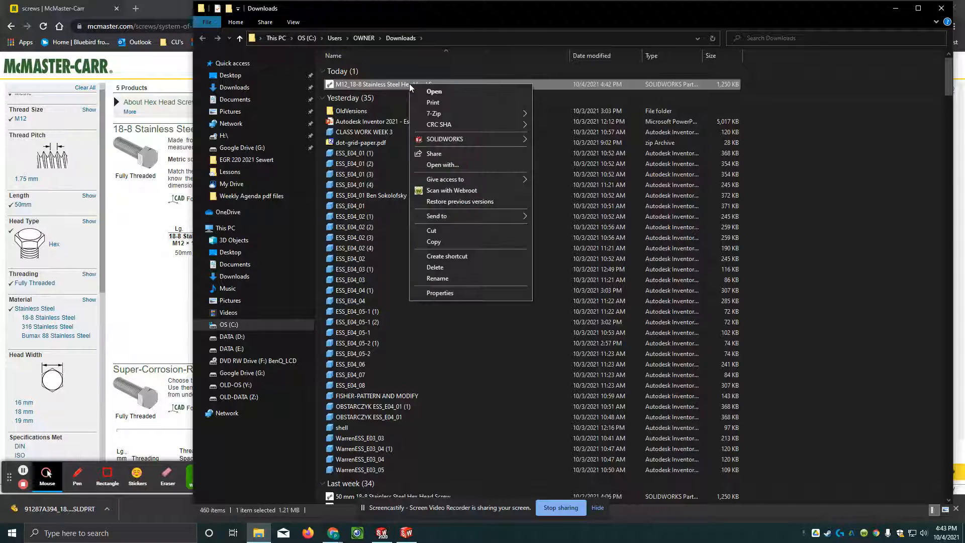
click(446, 242)
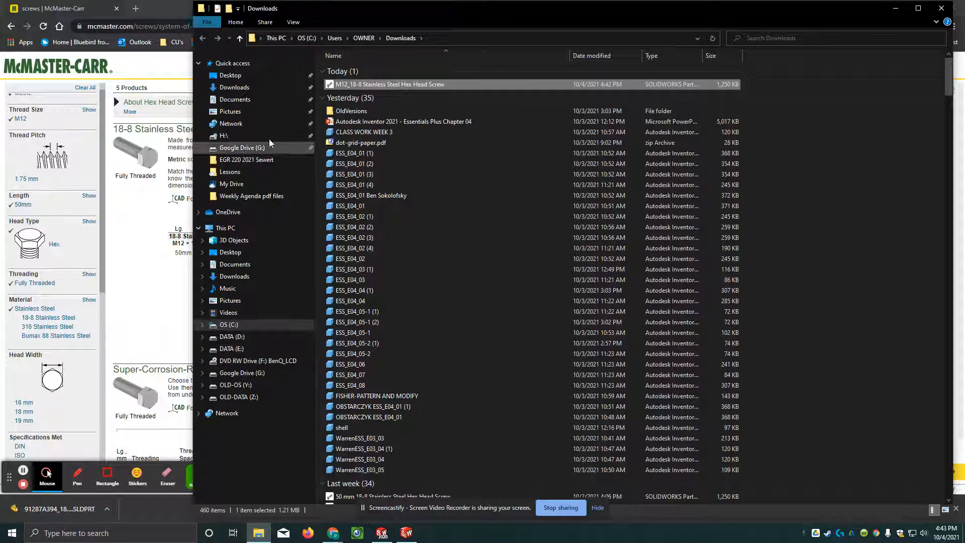
click(249, 76)
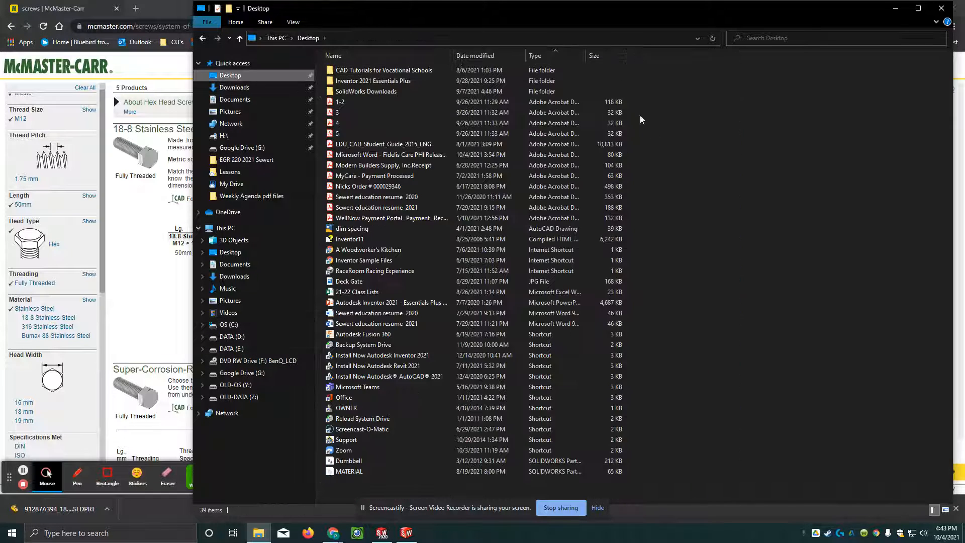
right_click(769, 228)
click(789, 280)
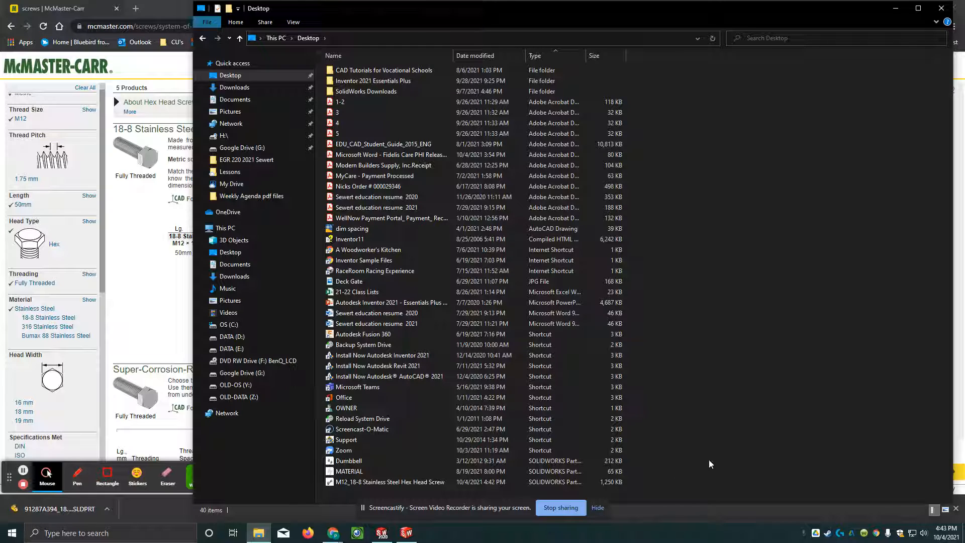
- Return to the blocks assembly in SOLIDWORKS and insert M12_18-8 Stainless Steel Hex Head Screw from the Desktop beside the red block
click(103, 306)
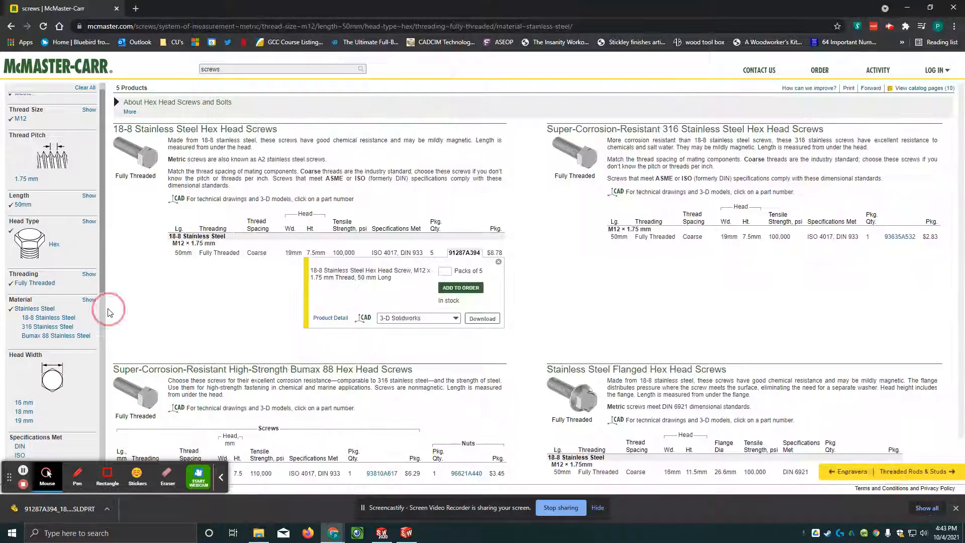
click(908, 9)
click(895, 9)
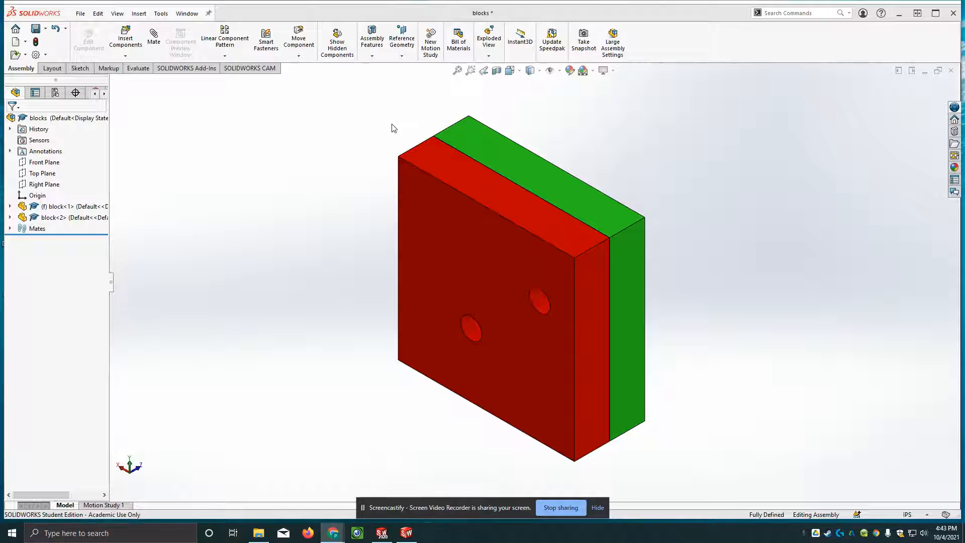
click(125, 40)
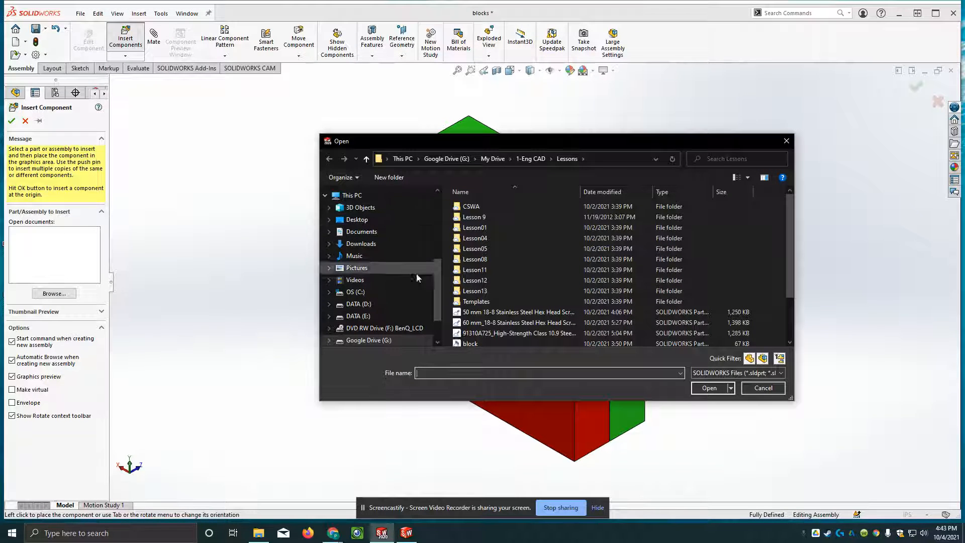
scroll(437, 285, up, 5)
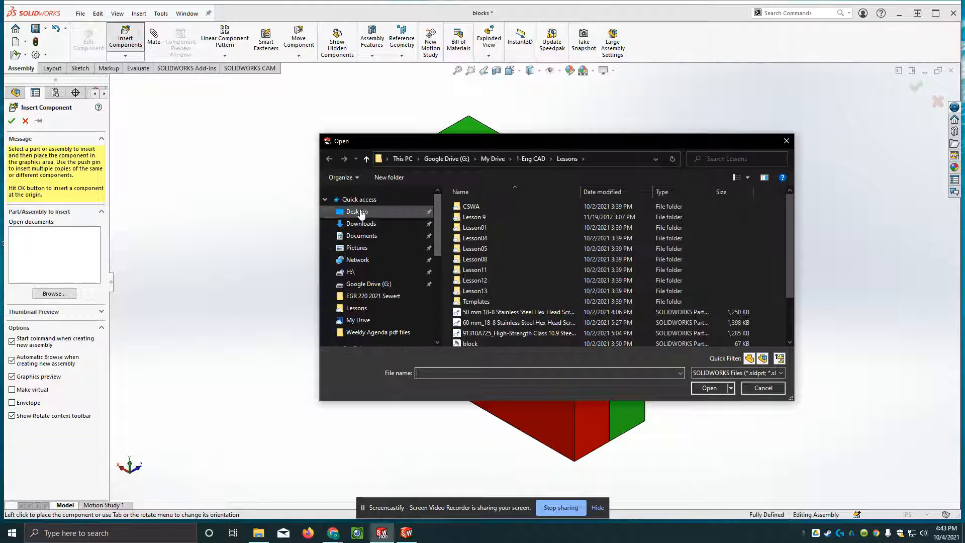
click(359, 212)
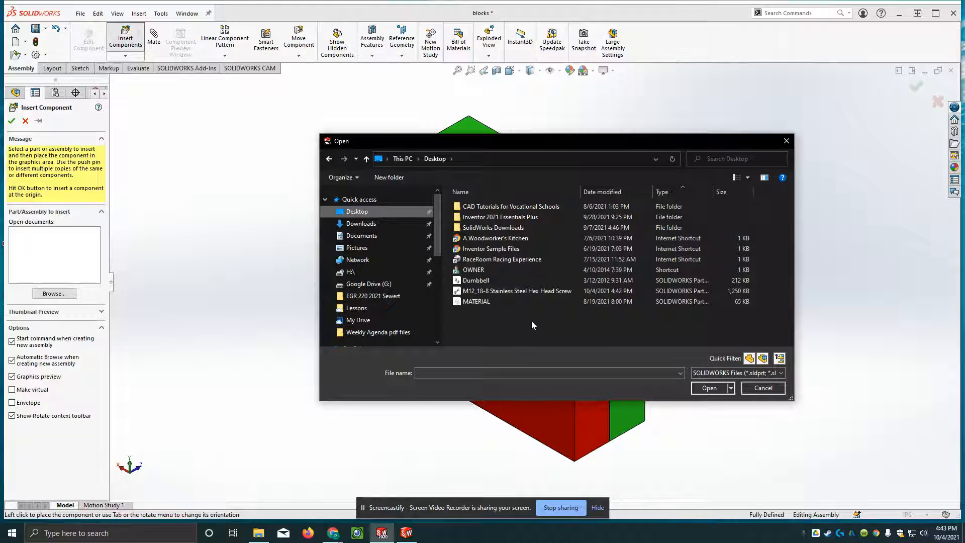
click(511, 289)
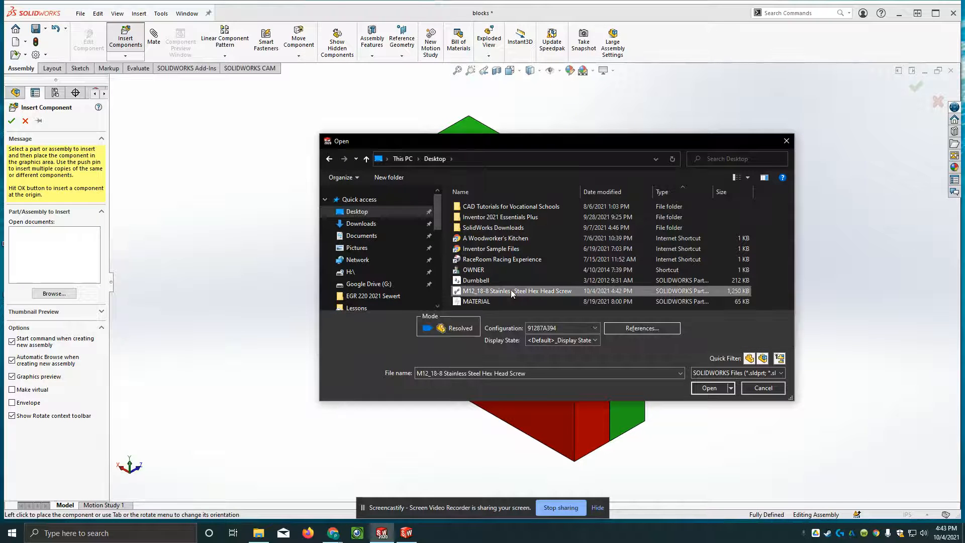
click(710, 389)
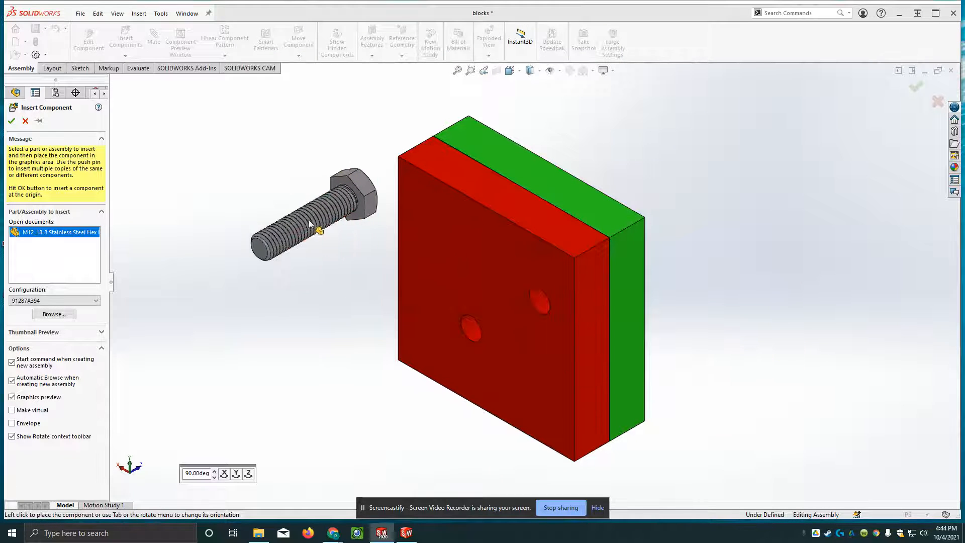
click(310, 224)
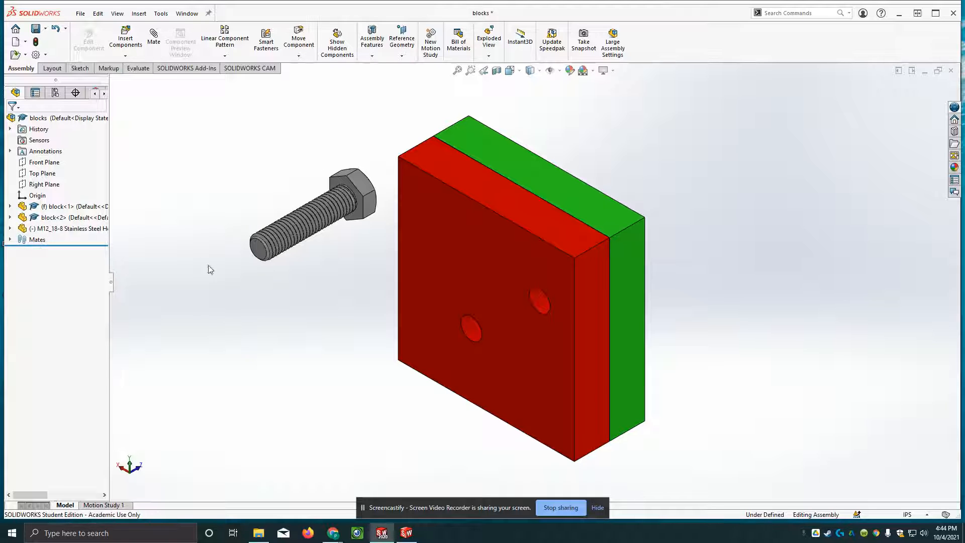
- Insert a second M12_18-8 Stainless Steel Hex Head Screw on the opposite side of the blocks
click(126, 38)
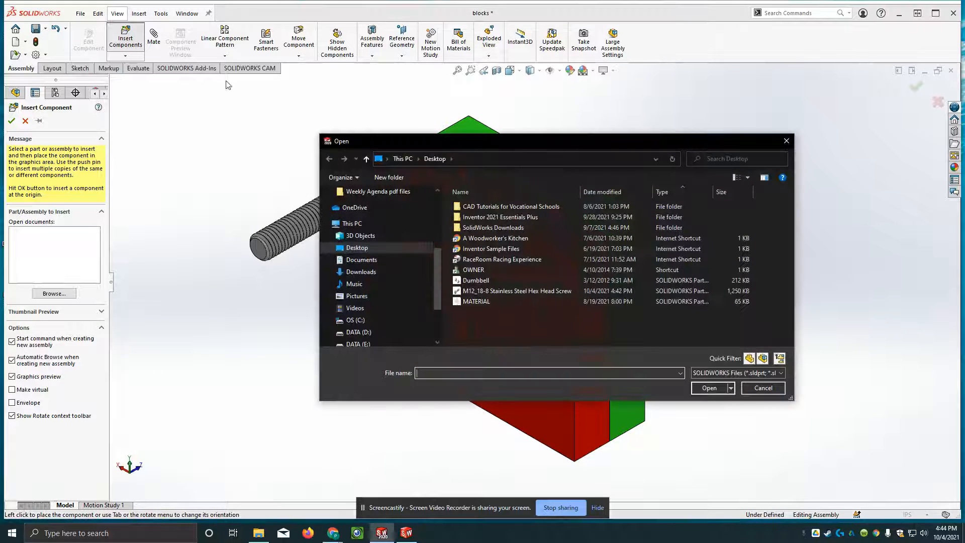
click(493, 291)
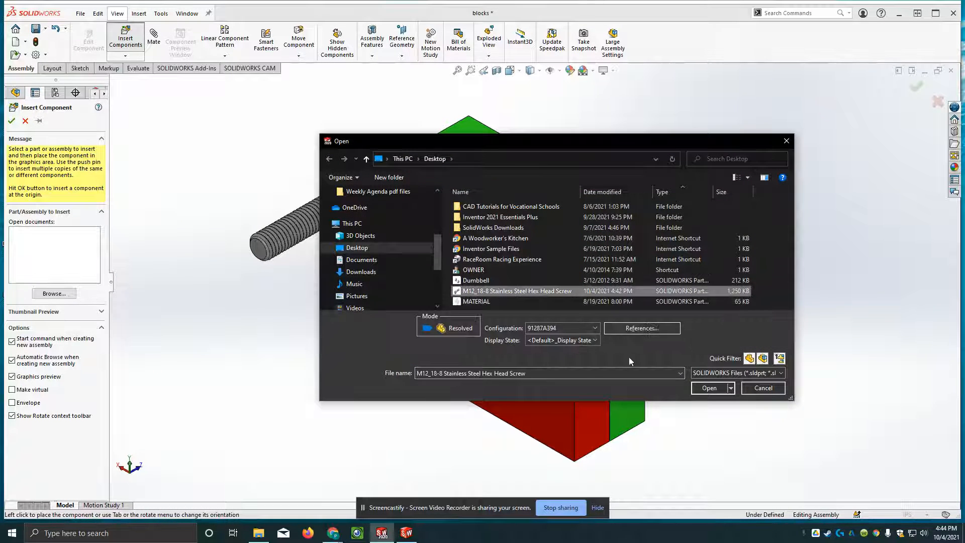
click(716, 388)
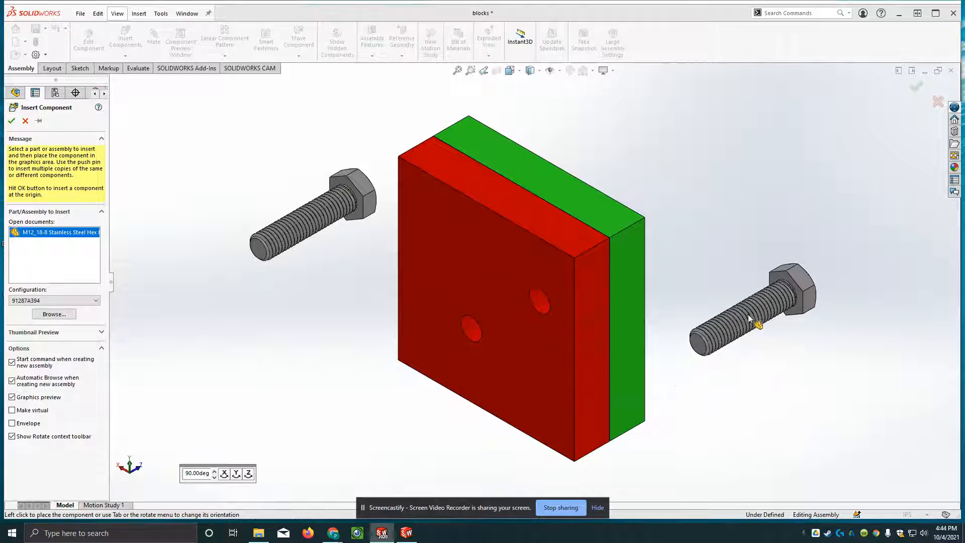
click(806, 388)
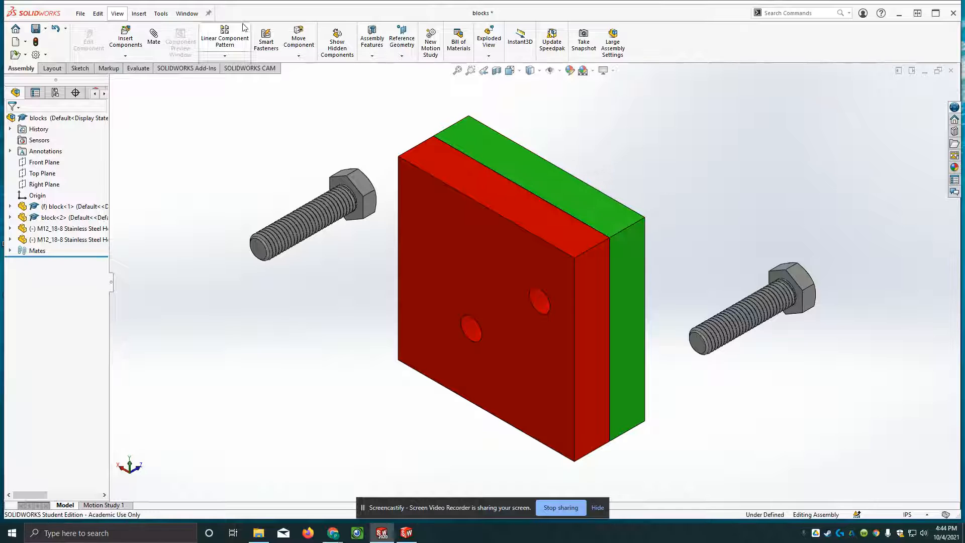
- Set up a coincident mate between the circular edge under the first screw's head and the lower hole's edge on the red block
click(160, 45)
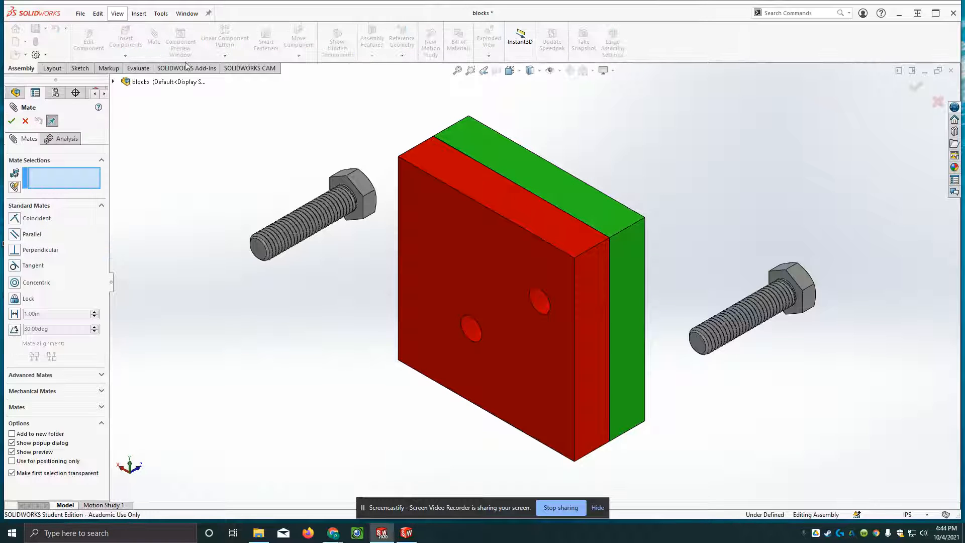
scroll(359, 201, down, 4)
scroll(398, 218, down, 8)
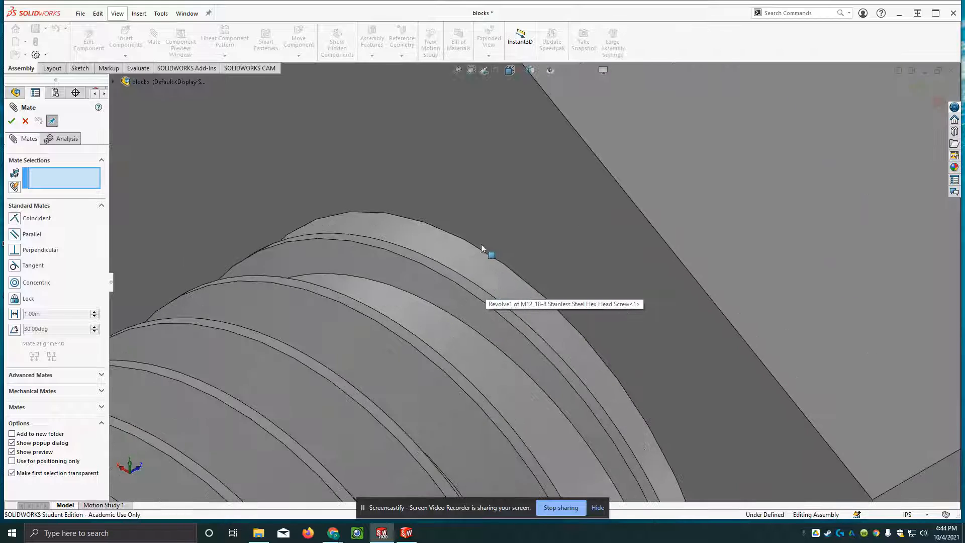
click(49, 180)
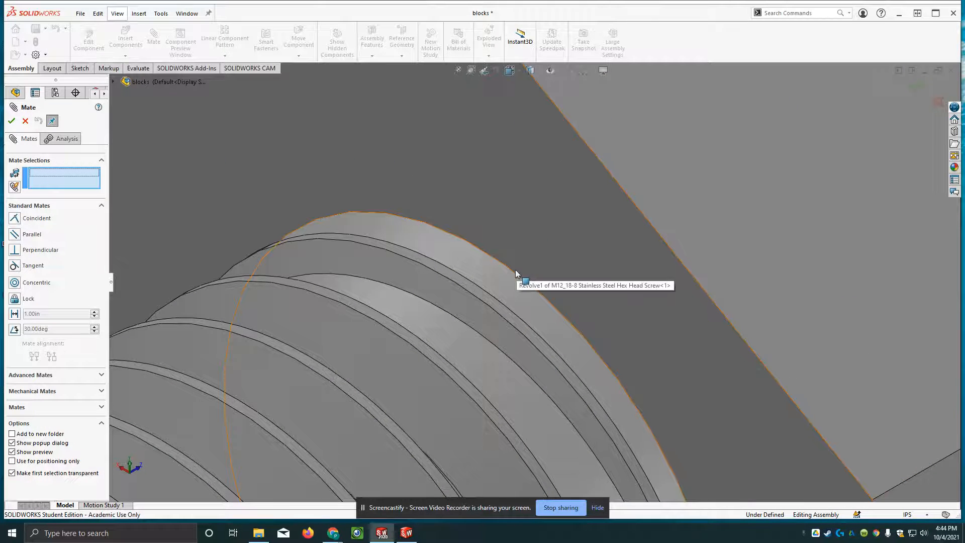
scroll(517, 276, up, 5)
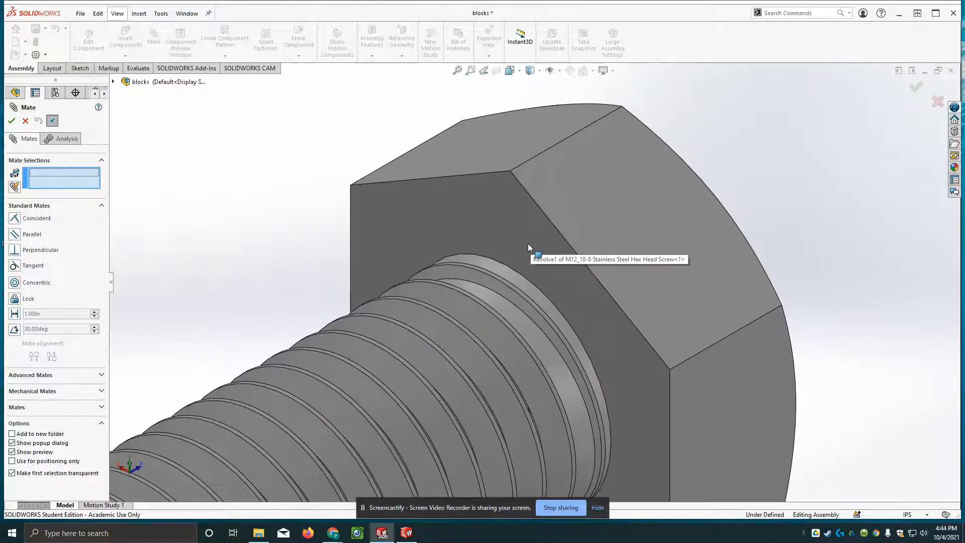
click(527, 280)
scroll(527, 280, up, 6)
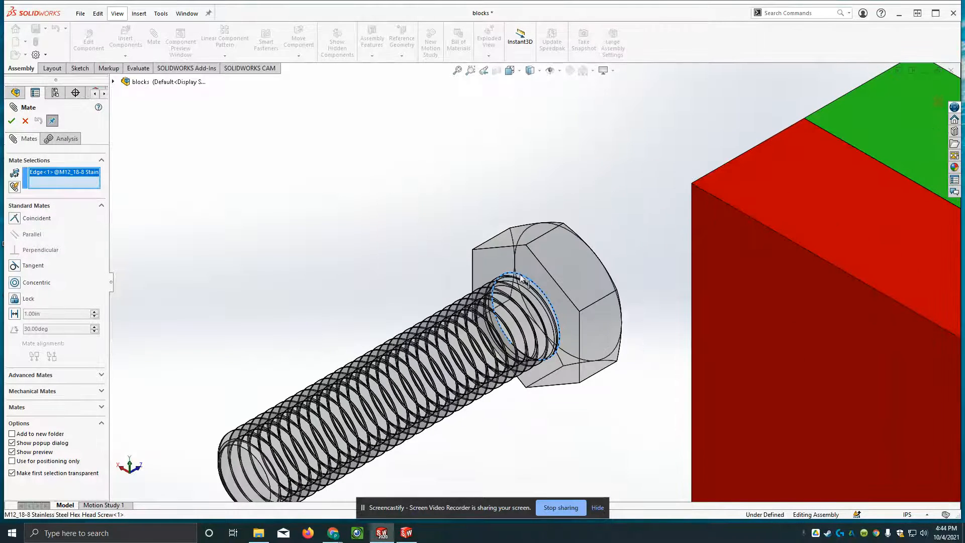
scroll(724, 420, up, 2)
scroll(606, 436, down, 6)
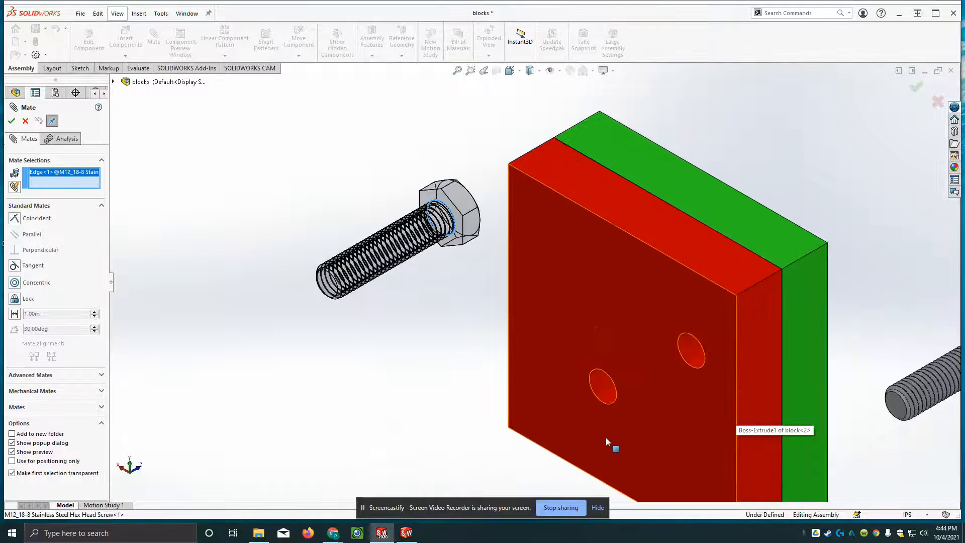
scroll(593, 377, down, 2)
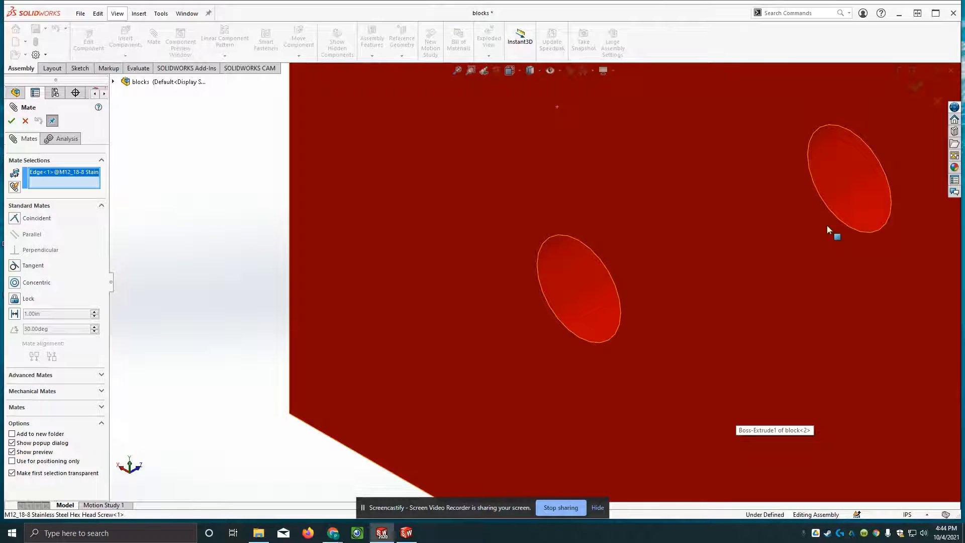
click(545, 242)
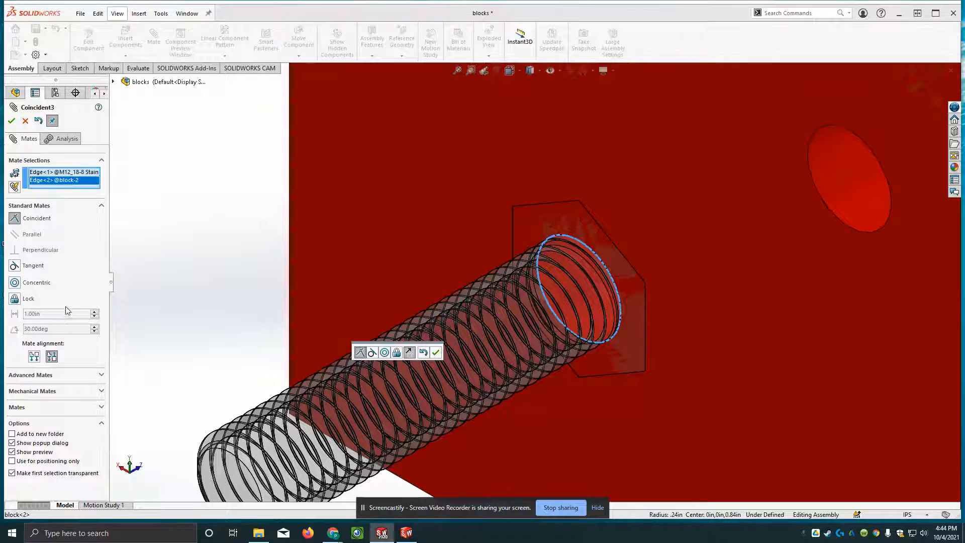
- Flip the coincident mate's alignment so the screw shank runs into the hole, and accept the mate
scroll(196, 293, up, 2)
scroll(195, 293, up, 3)
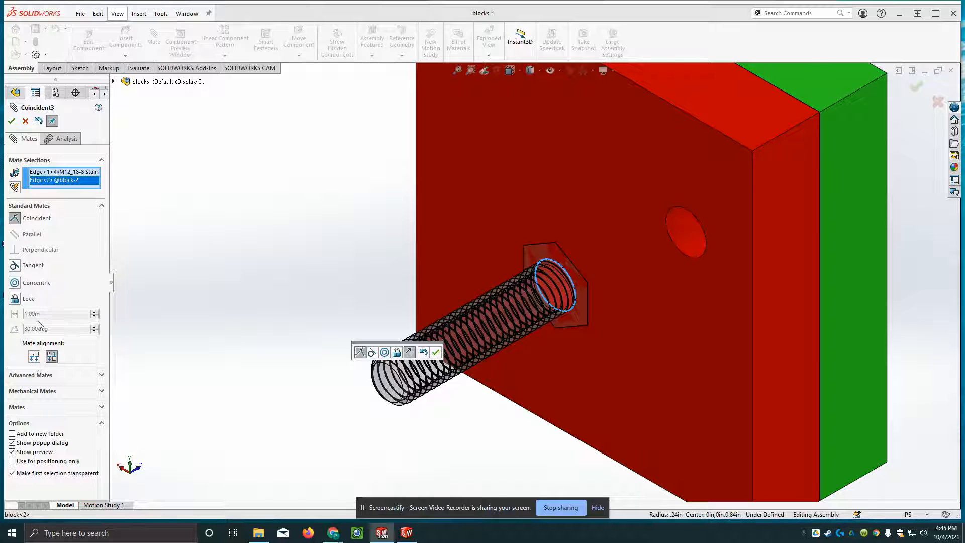
click(33, 358)
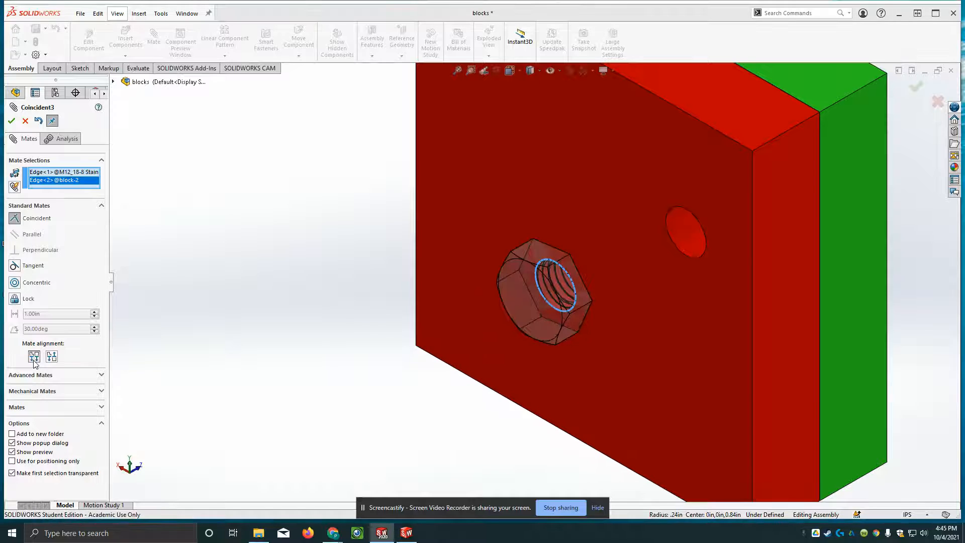
click(11, 121)
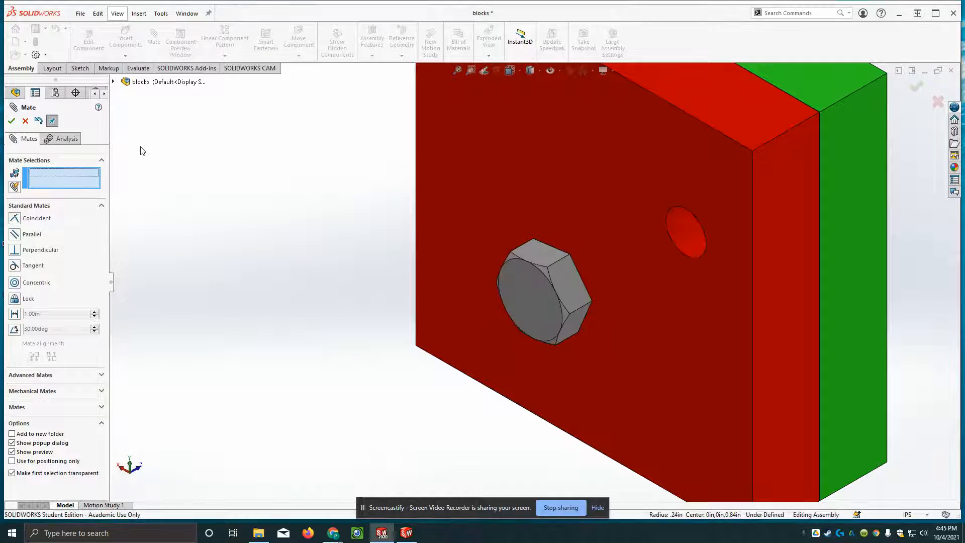
scroll(296, 200, up, 3)
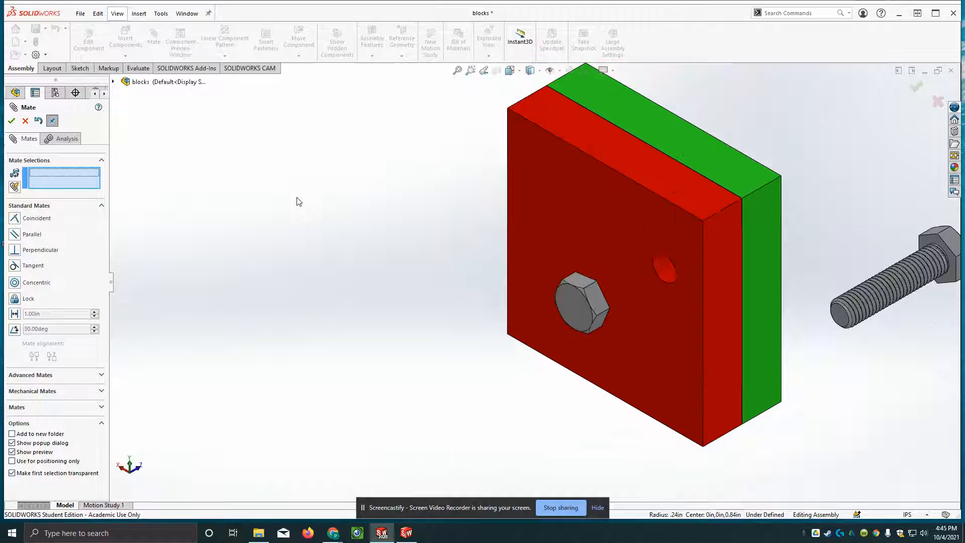
scroll(298, 200, down, 1)
scroll(668, 182, up, 2)
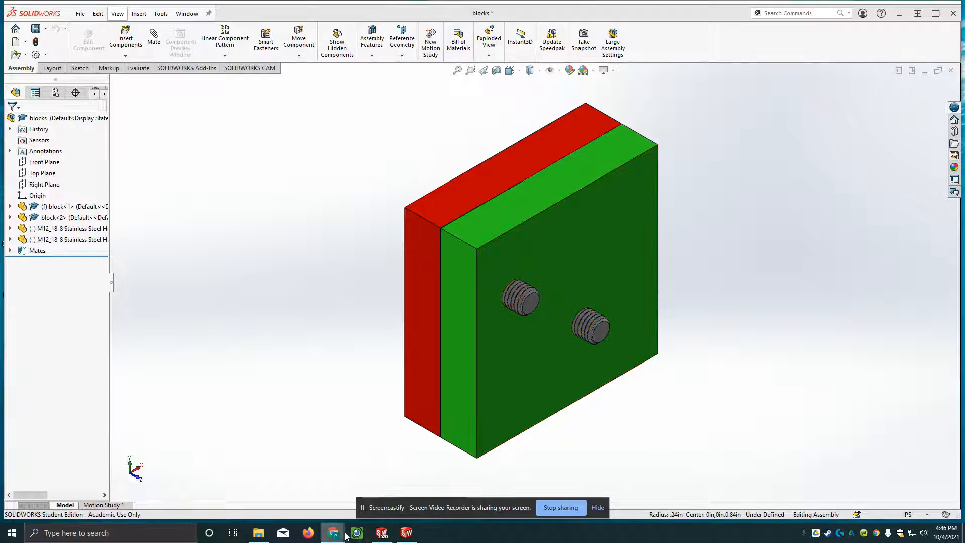
- Switch to the McMaster-Carr website in the browser and open the Nuts category from its home page
mouse_move(334, 532)
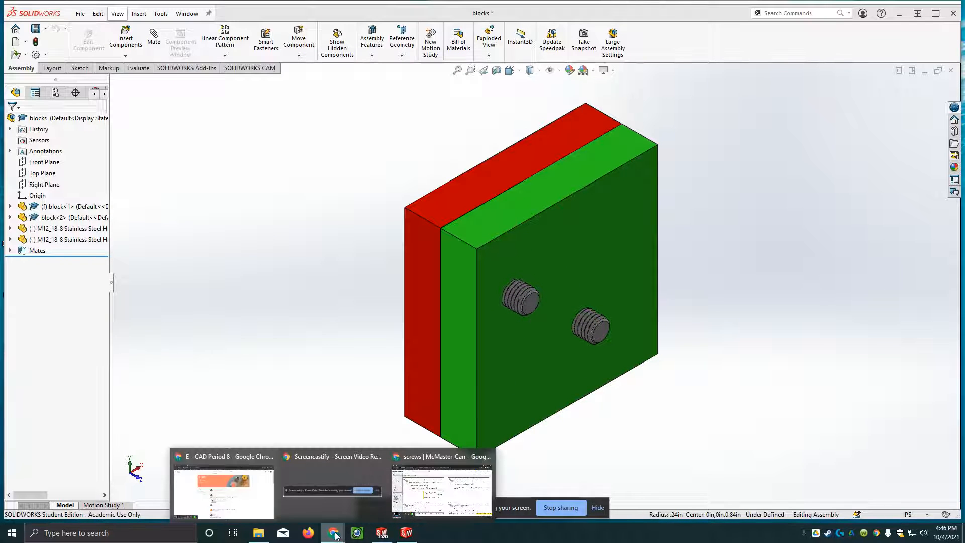
click(414, 494)
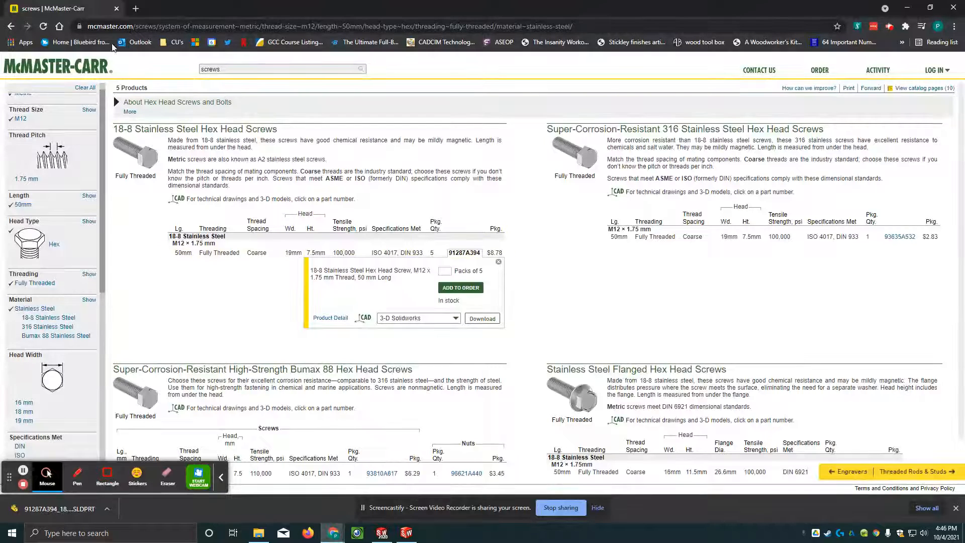
click(80, 70)
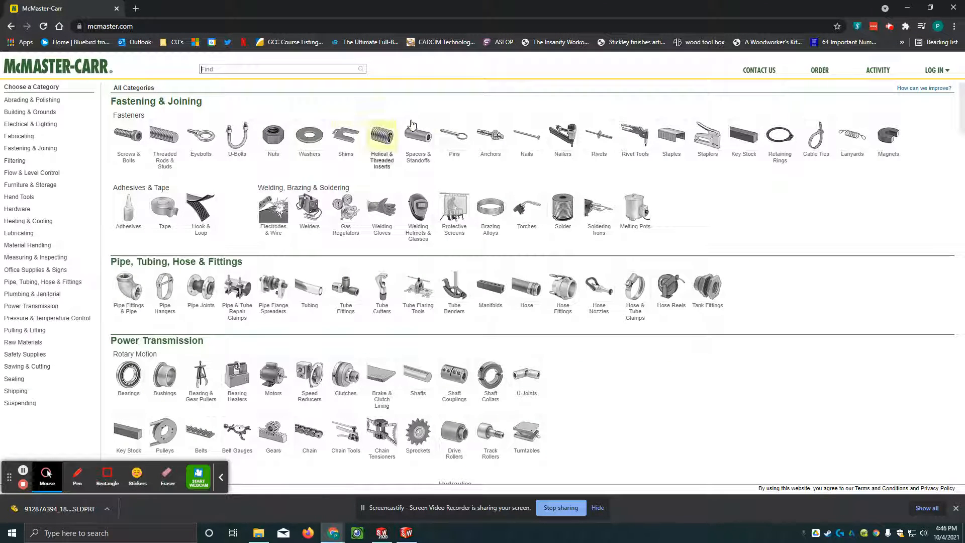
click(272, 135)
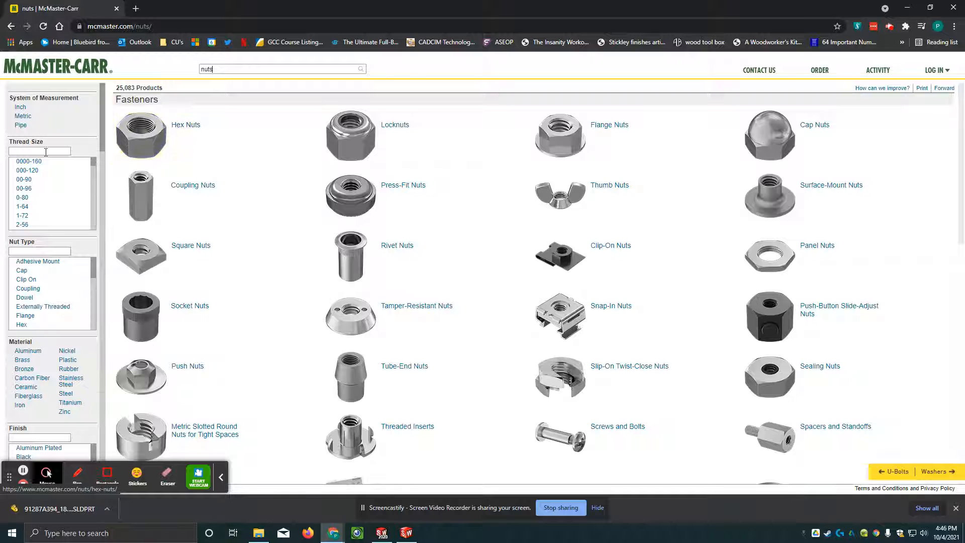
- Filter the nuts to the Metric system, thread size M12, nut type Hex and material Stainless Steel
click(28, 117)
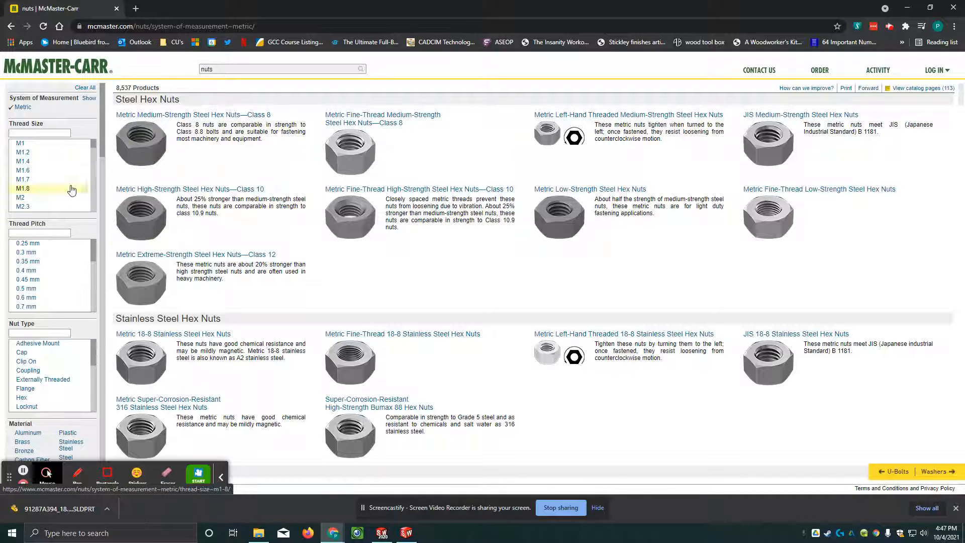
scroll(95, 193, down, 2)
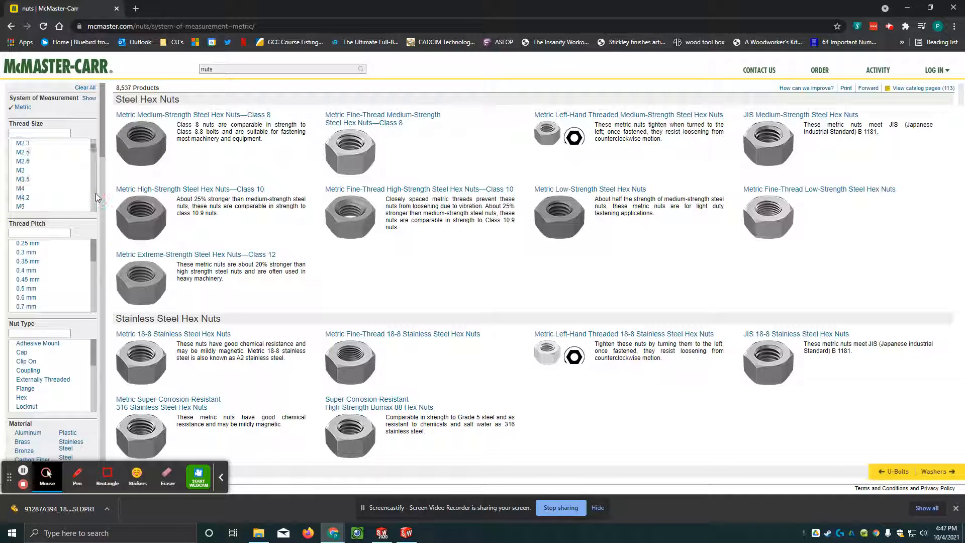
click(96, 194)
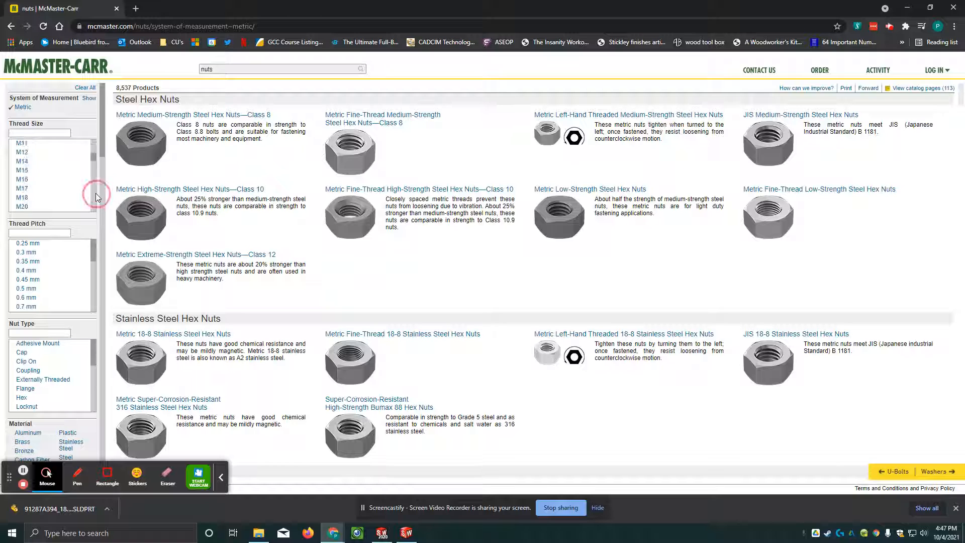
click(21, 154)
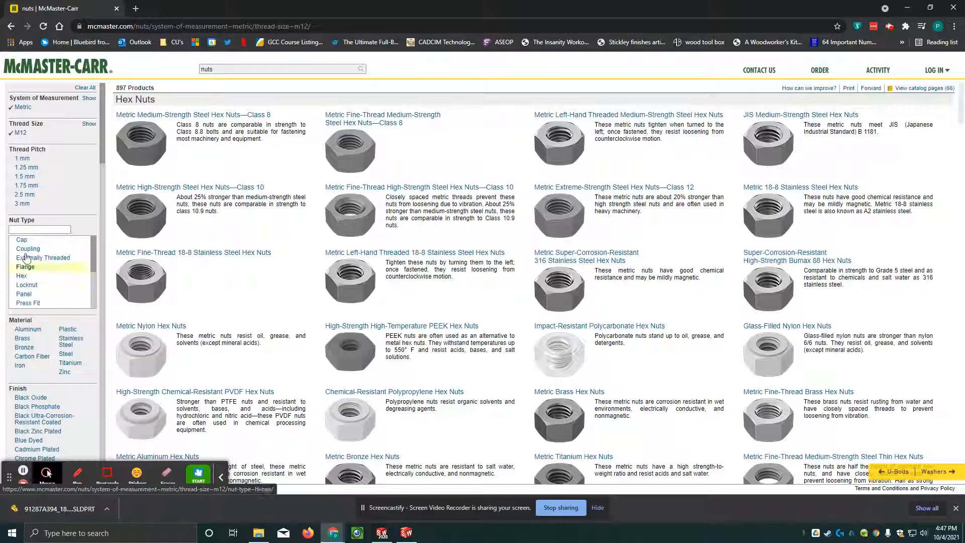
click(22, 276)
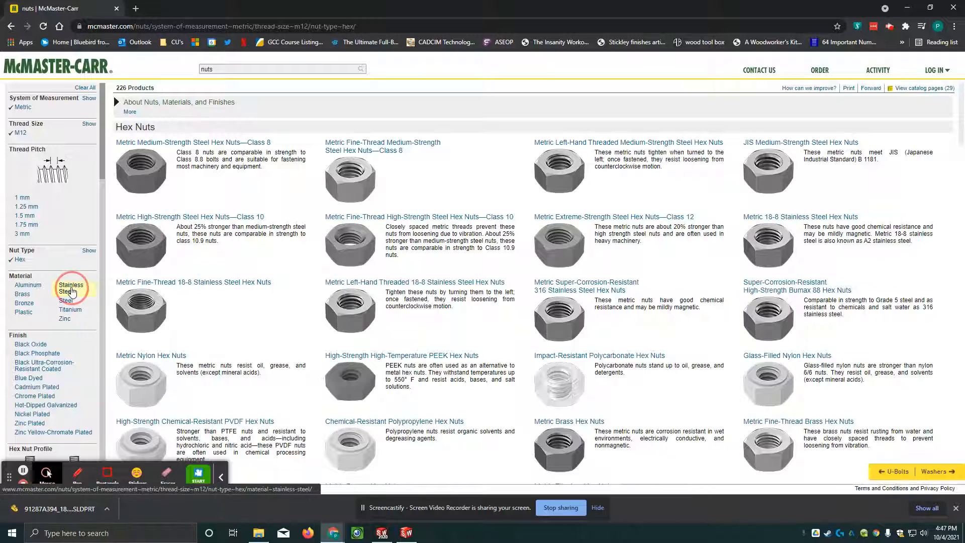
click(71, 287)
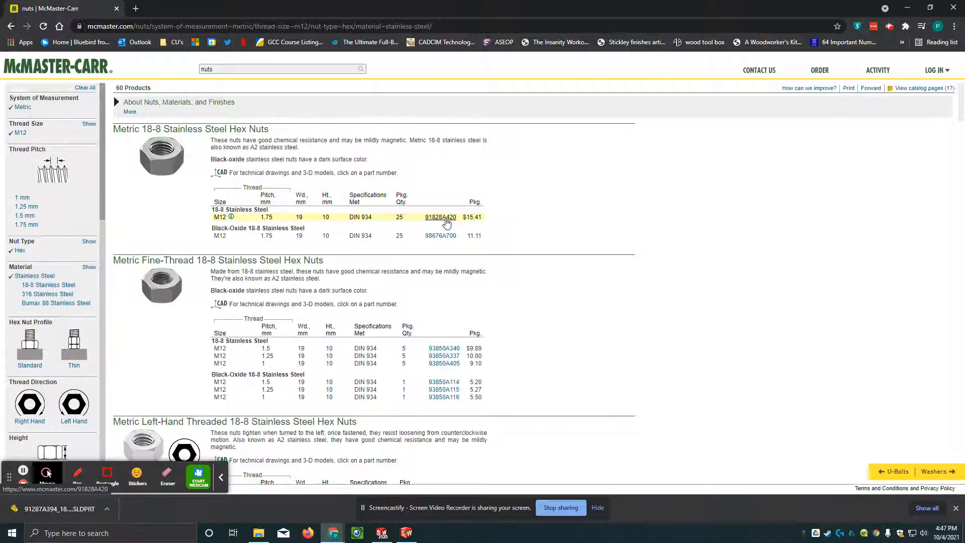
- Download the 3-D Solidworks model of 18-8 stainless steel hex nut 91828A420 and show the file in its folder
click(446, 220)
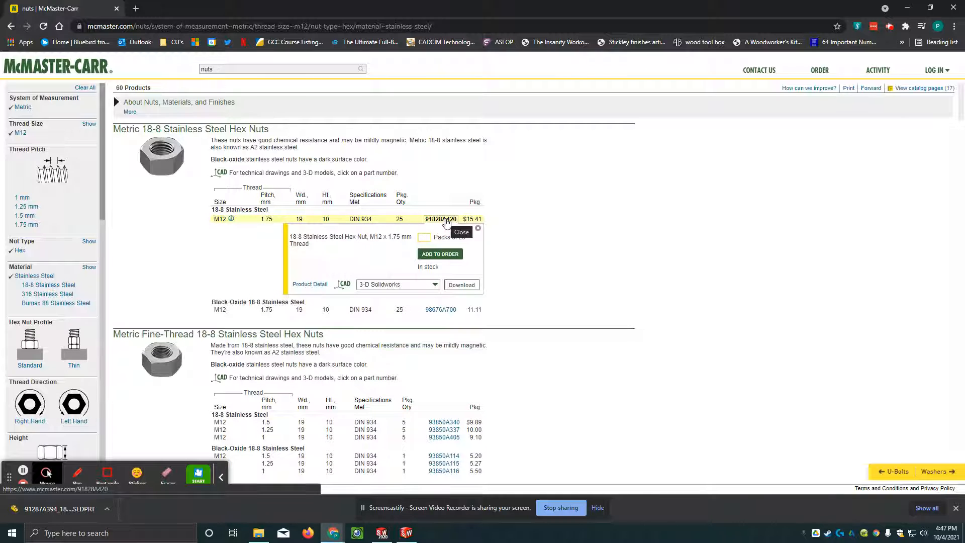
click(473, 287)
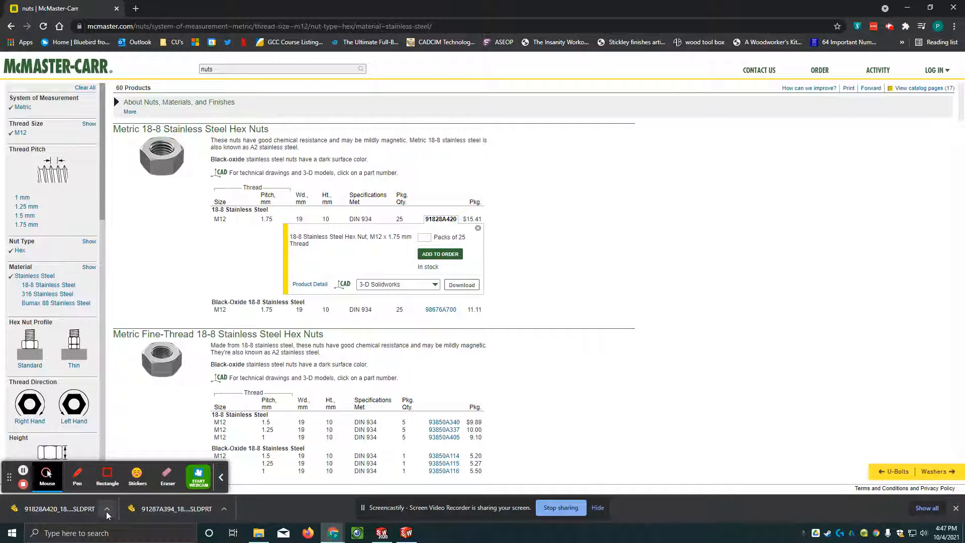
click(107, 509)
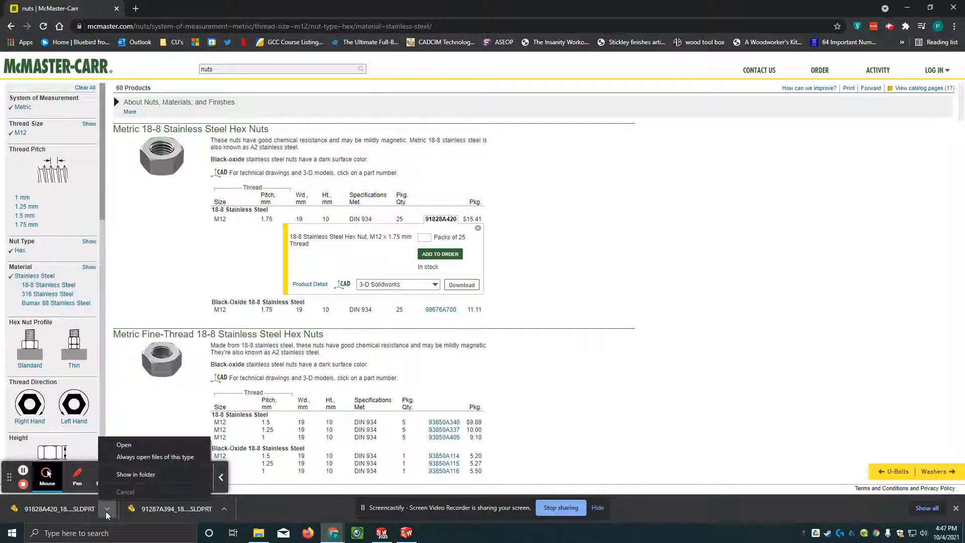
click(136, 474)
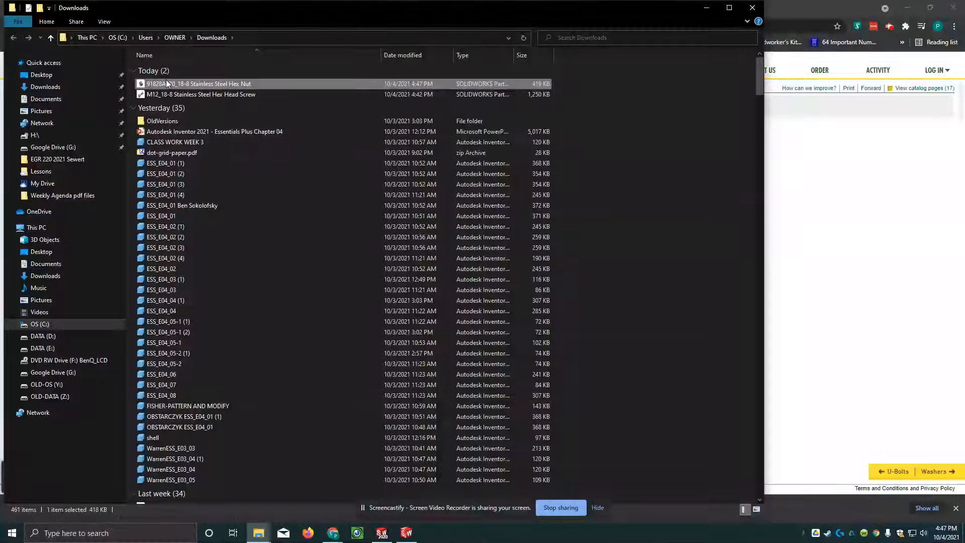
- Rename the downloaded nut file to M12_18-8 Stainless Steel Hex Nut
click(166, 79)
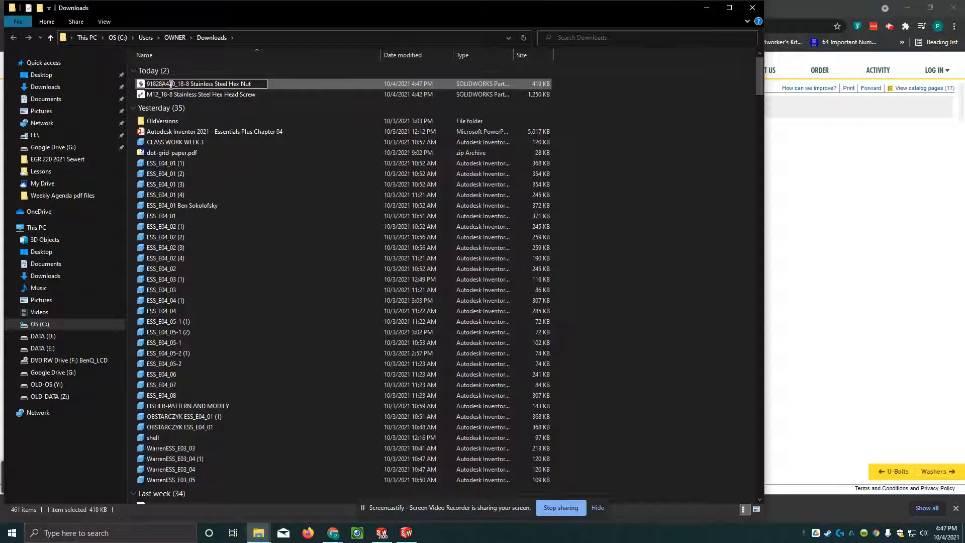
drag(176, 85, 129, 95)
text(M12)
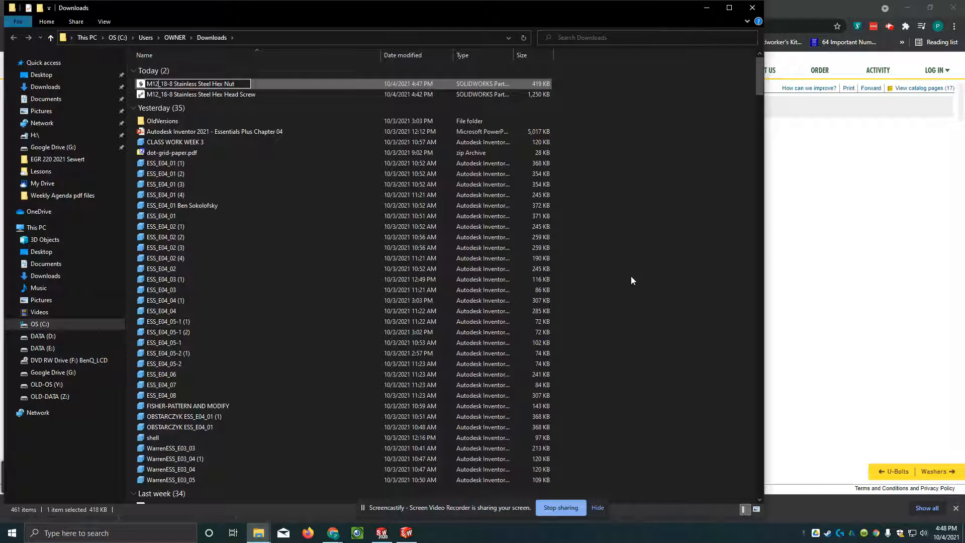
click(626, 255)
click(626, 255)
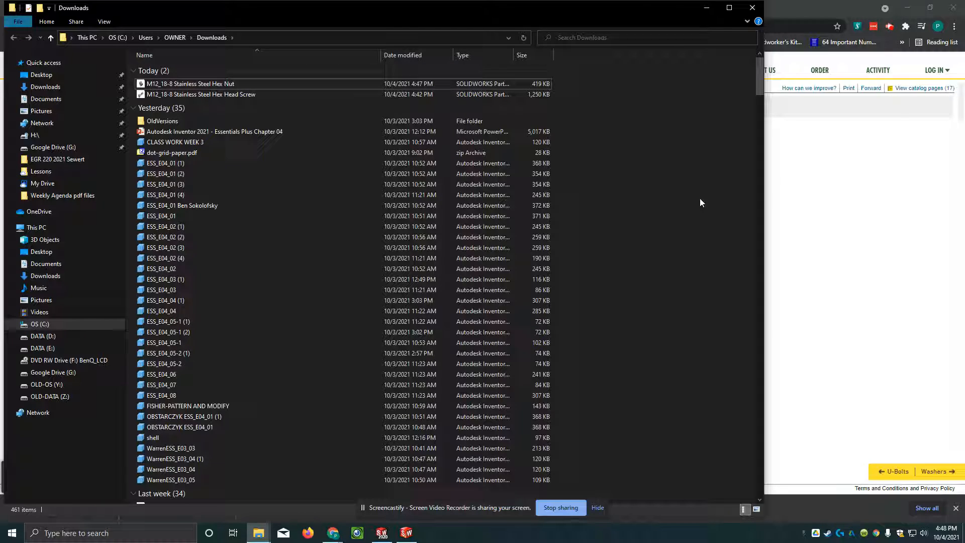
- Return to the blocks assembly in SOLIDWORKS and start inserting a component
click(708, 9)
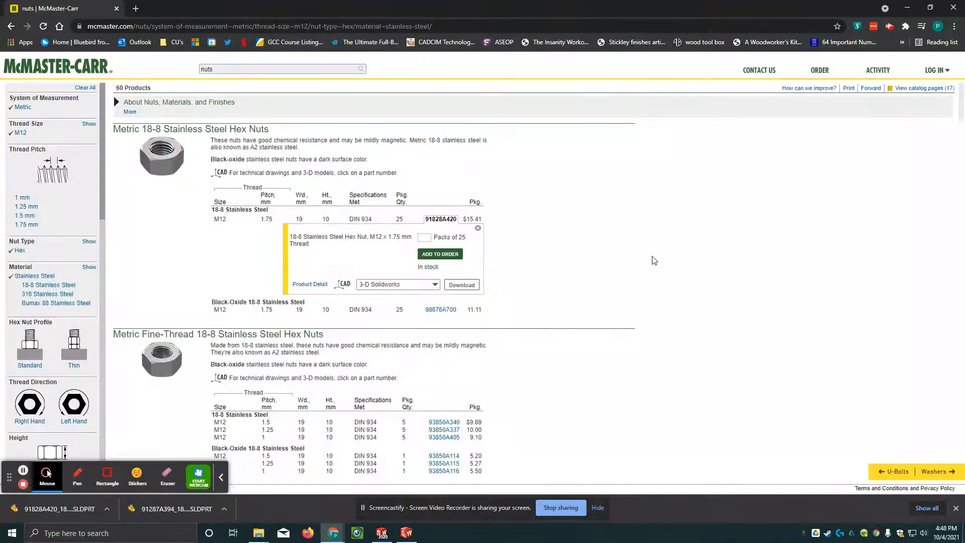
click(908, 8)
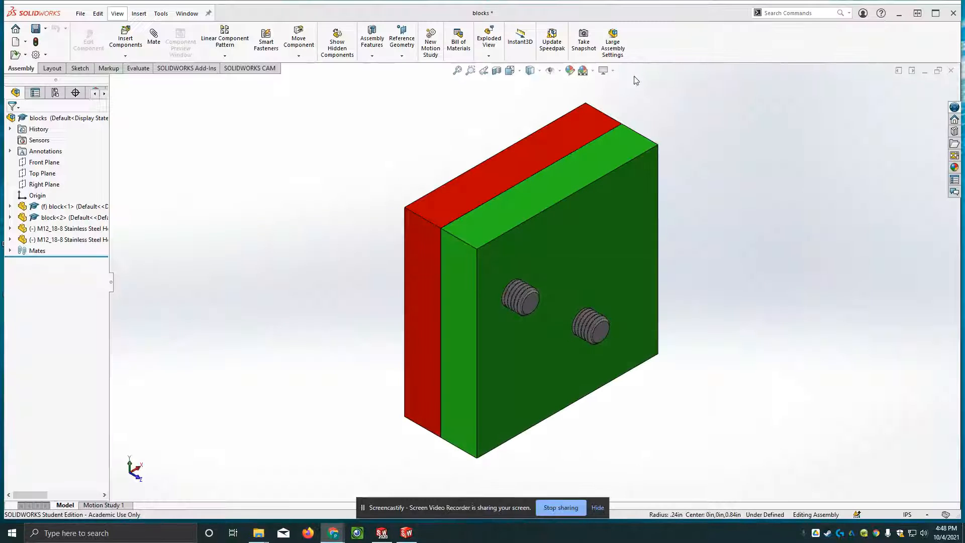
click(126, 43)
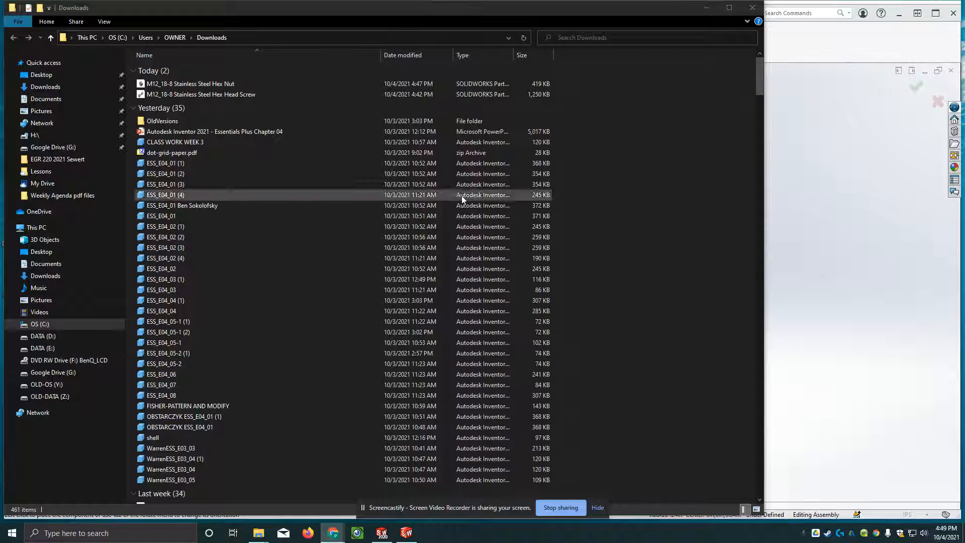
- Copy M12_18-8 Stainless Steel Hex Nut from the Downloads folder to the Desktop in File Explorer, and return to the assembly
right_click(191, 84)
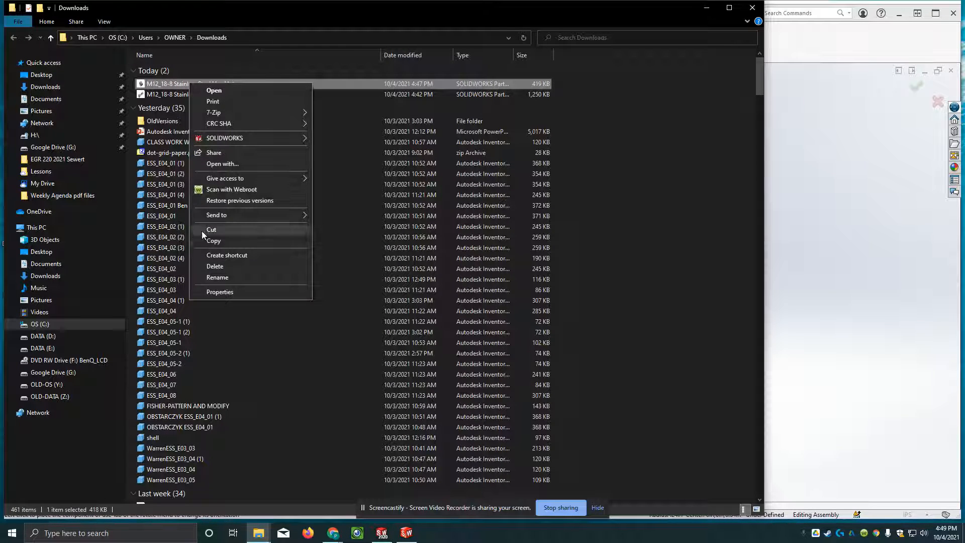
click(213, 239)
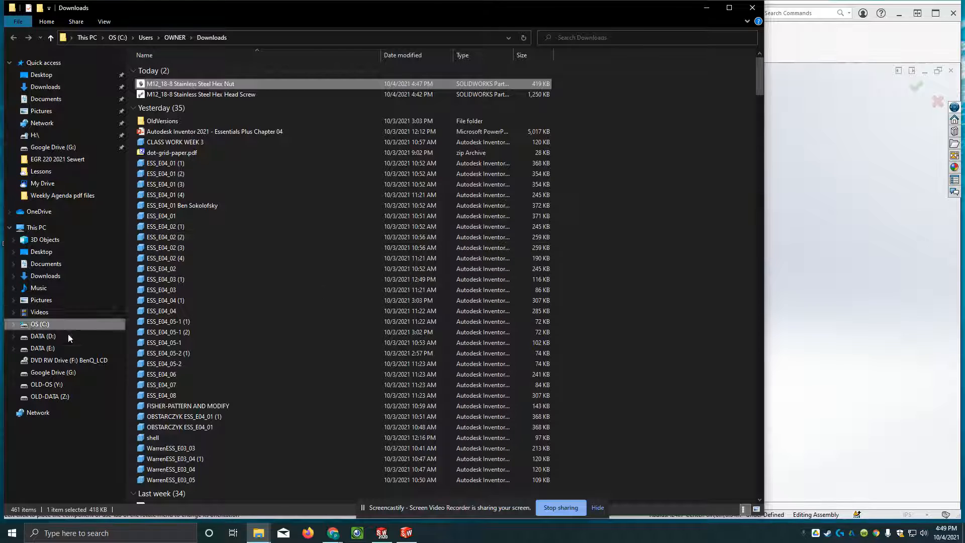
click(45, 76)
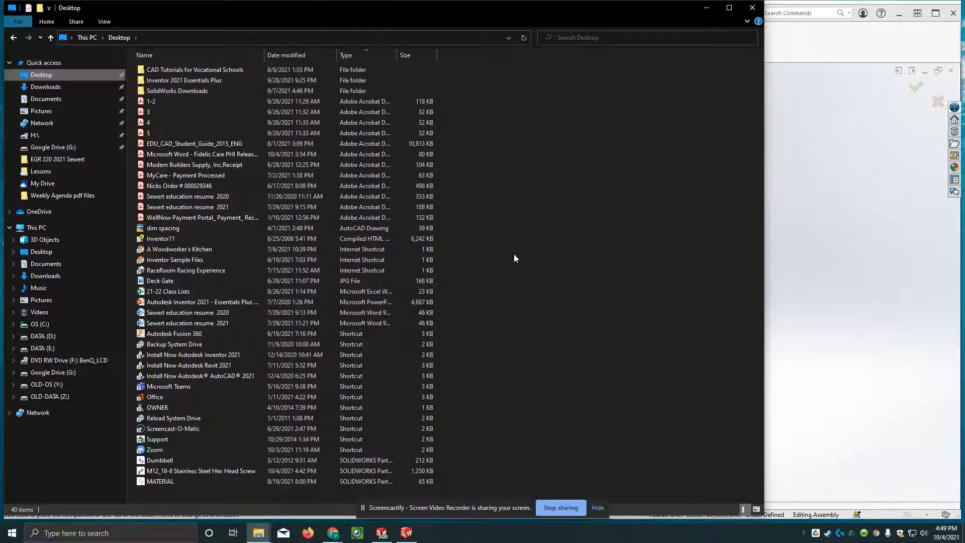
right_click(514, 254)
click(548, 311)
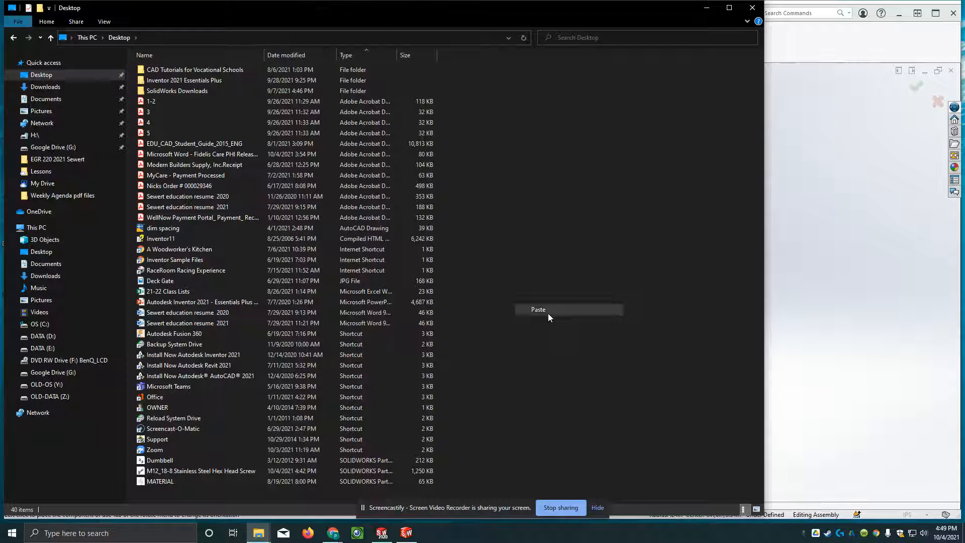
click(548, 313)
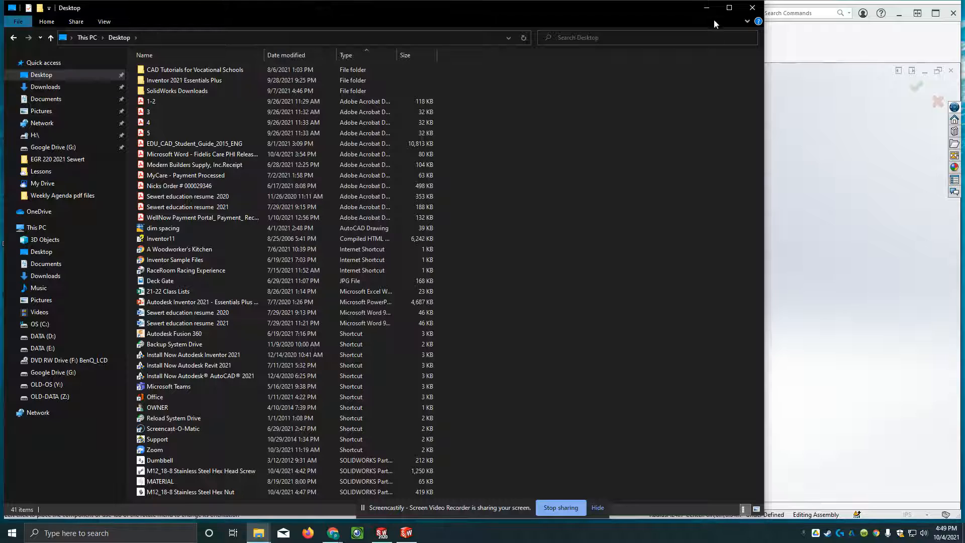
click(706, 9)
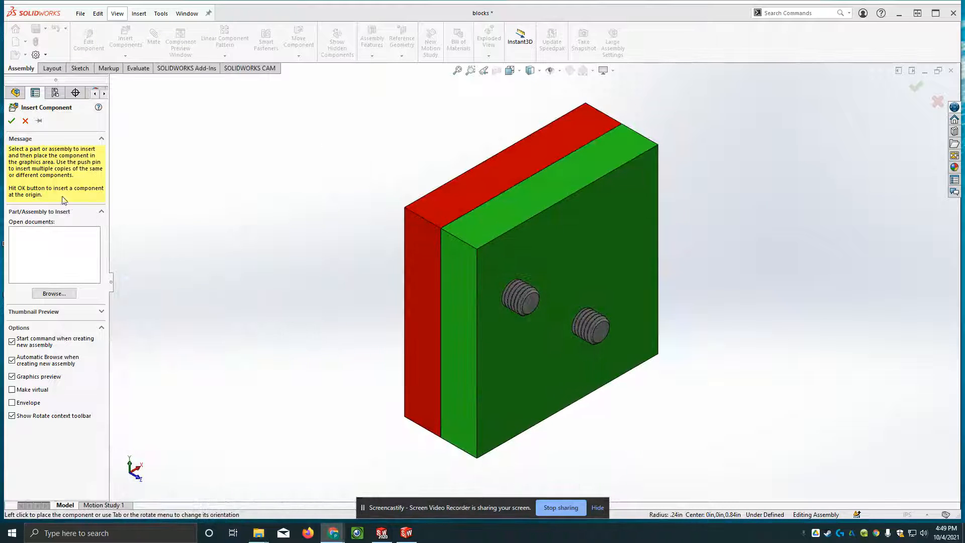
- Insert M12_18-8 Stainless Steel Hex Nut from the Desktop, placing it below the green block near the lower screw end
click(55, 294)
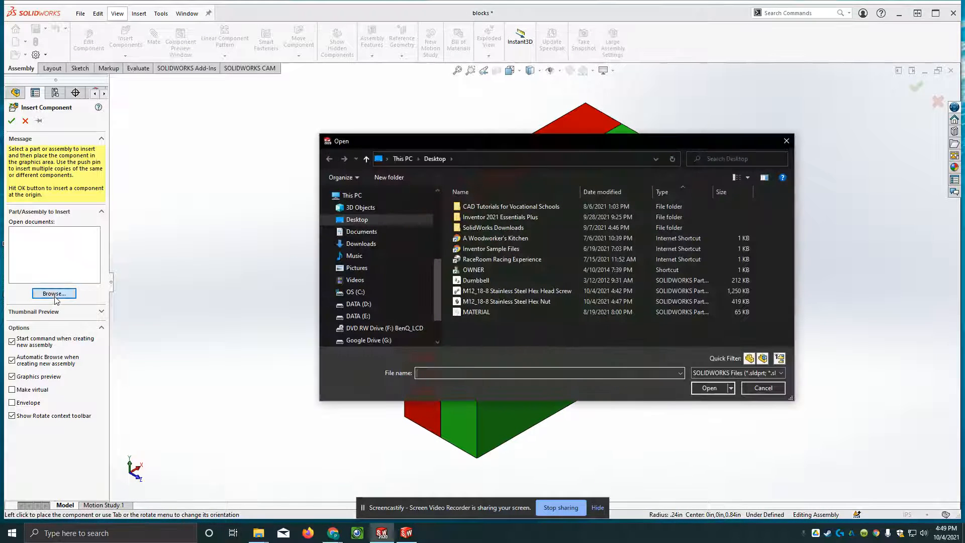
click(511, 303)
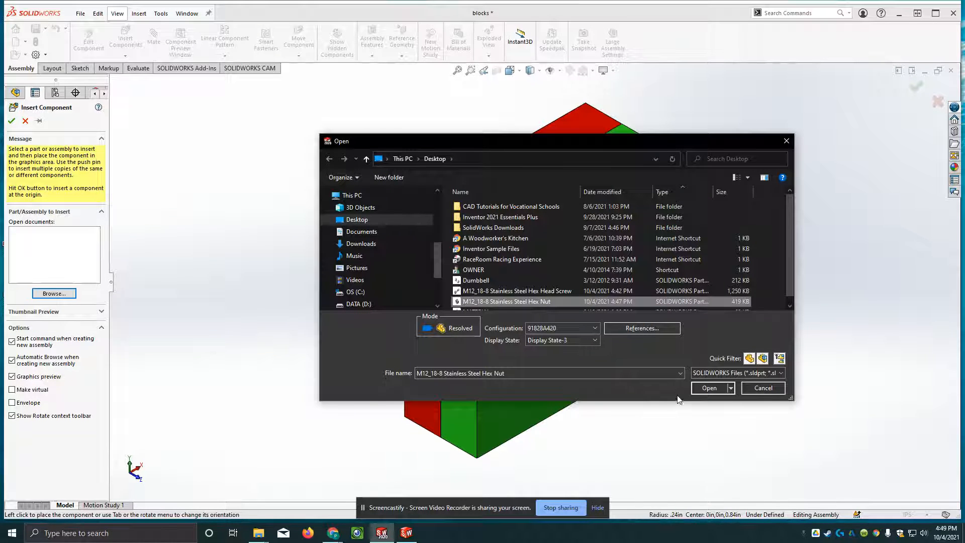
click(708, 387)
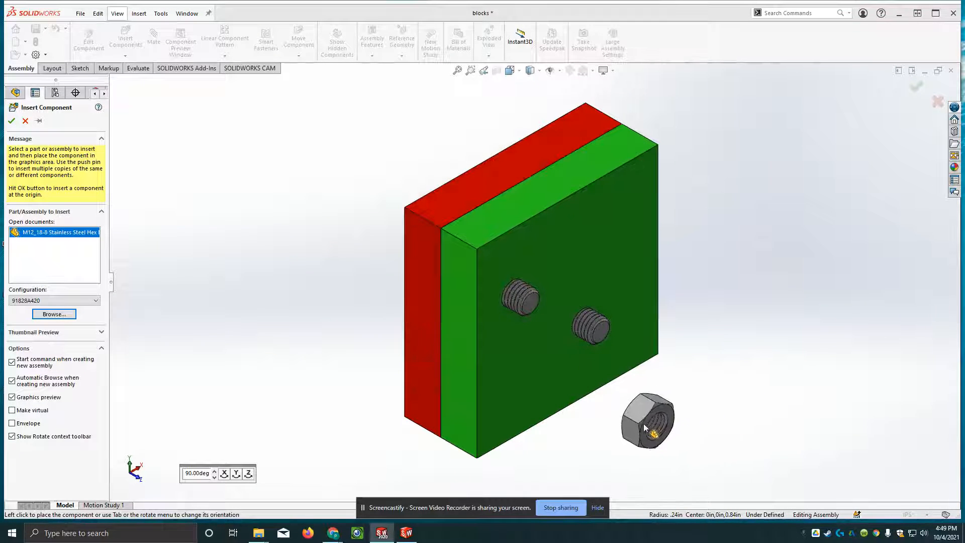
click(615, 441)
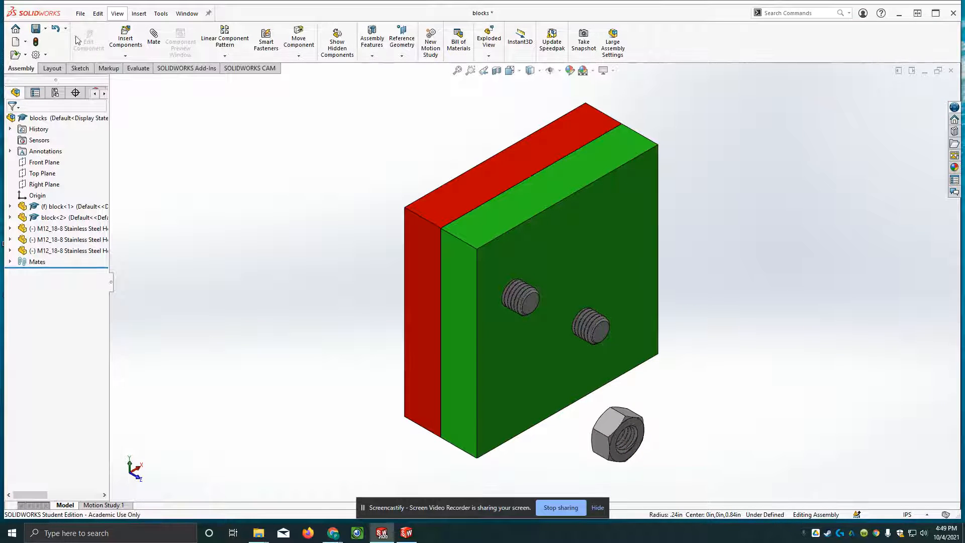
- Insert a second M12_18-8 Stainless Steel Hex Nut beside the first nut
click(118, 40)
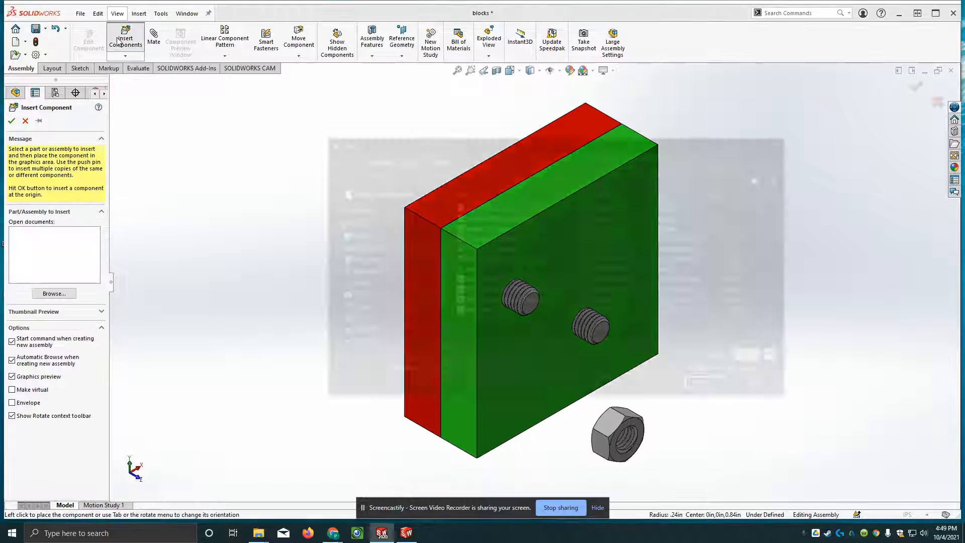
click(501, 301)
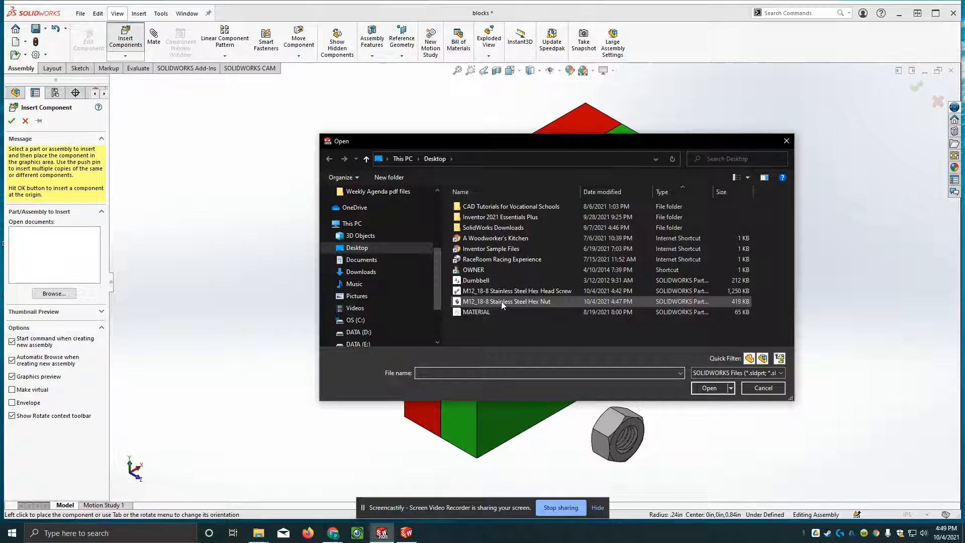
click(709, 387)
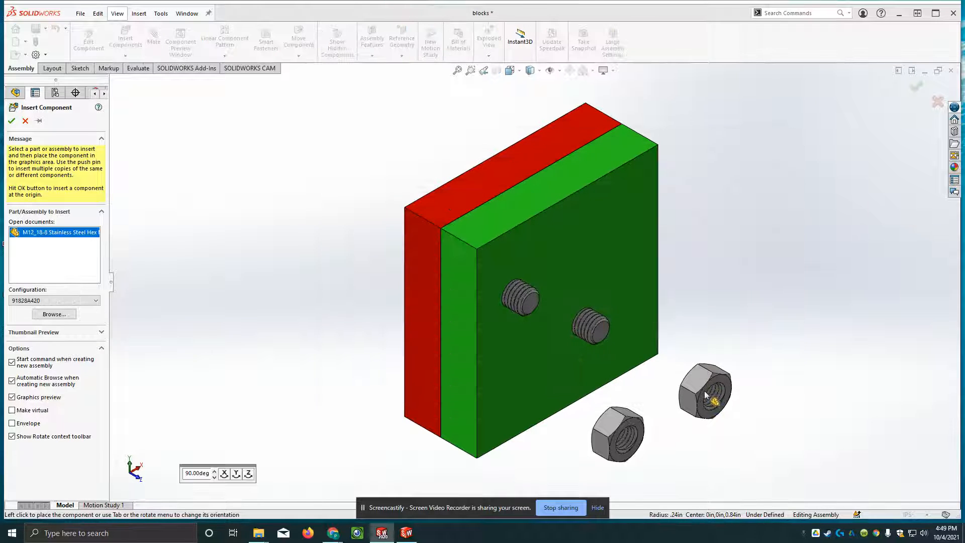
click(701, 390)
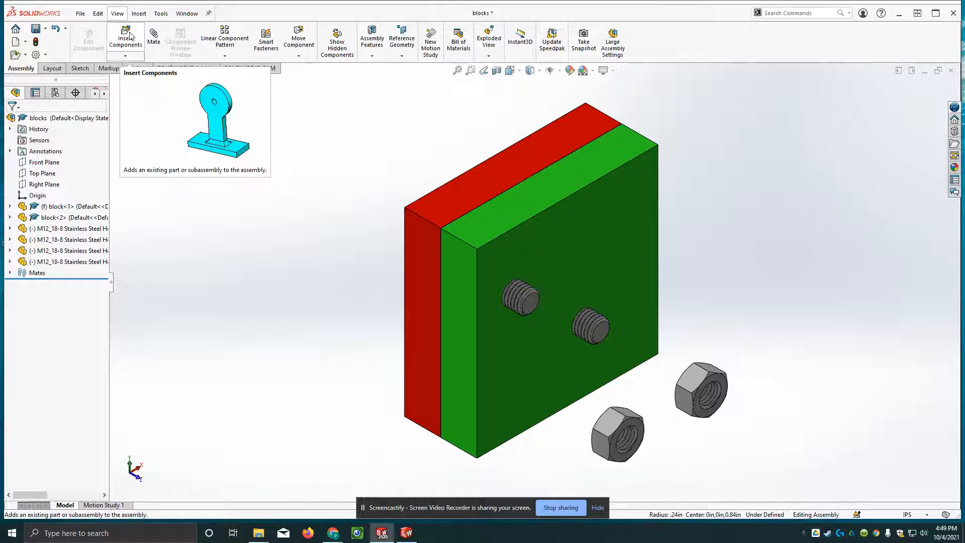
- Mate the nearer hex nut to the green block, making its inner hole edge coincident with the left screw hole's circular edge
click(147, 38)
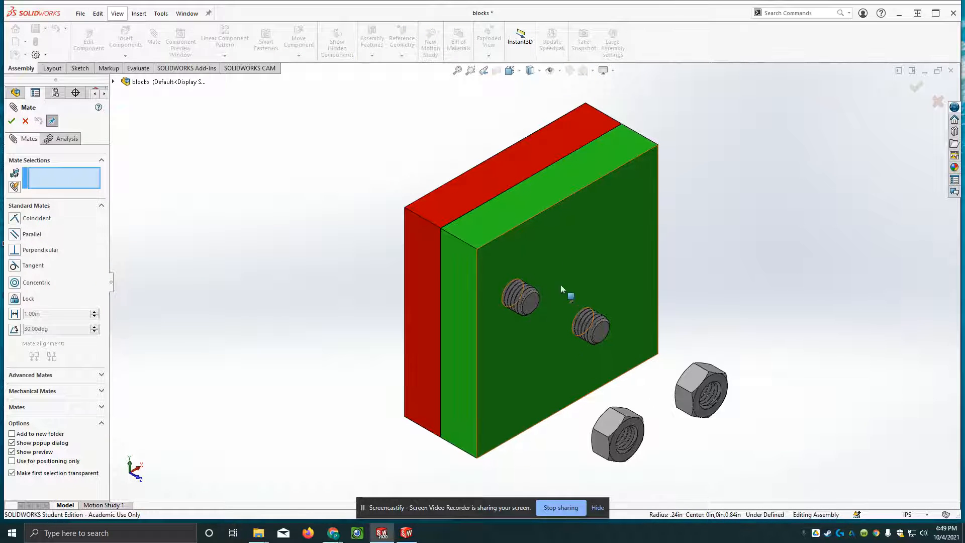
scroll(511, 287, down, 8)
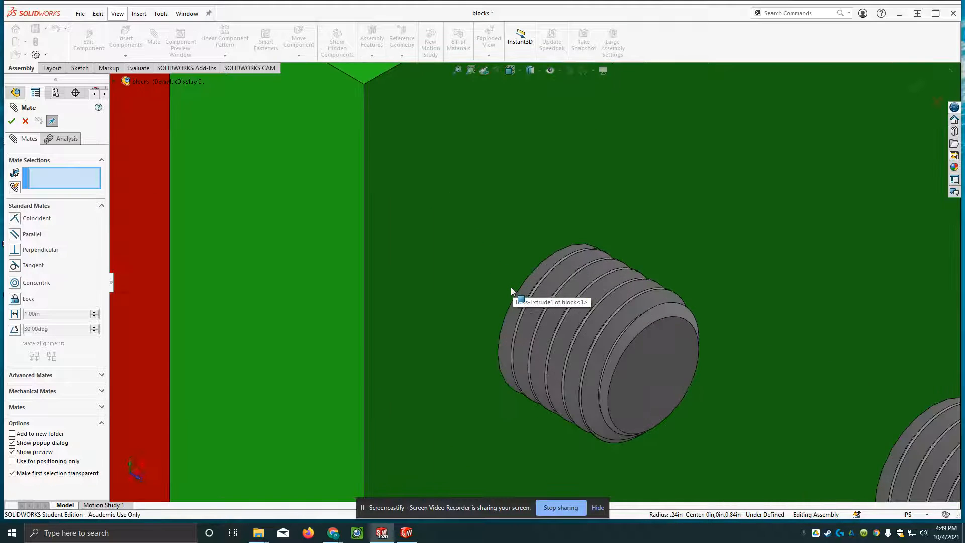
scroll(511, 288, down, 3)
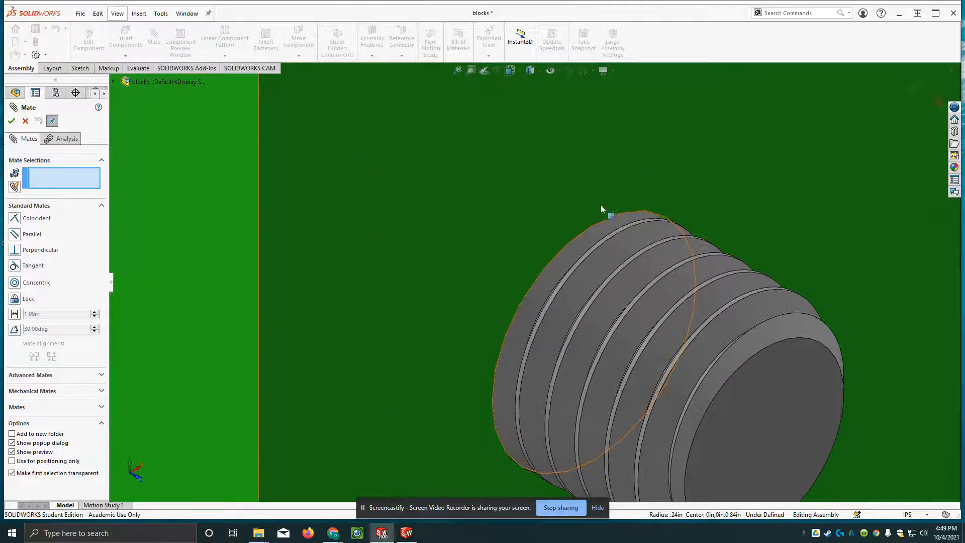
click(574, 241)
scroll(506, 299, up, 8)
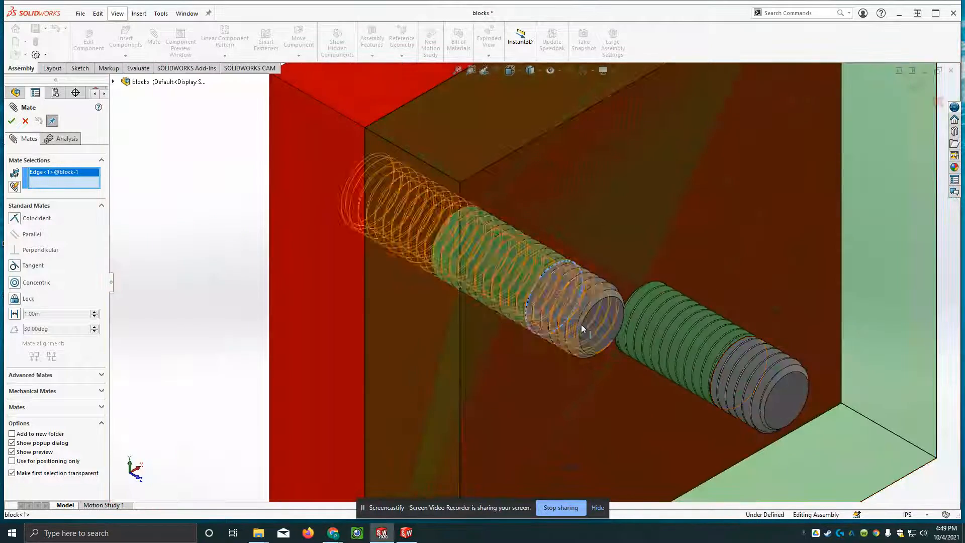
scroll(583, 326, up, 5)
scroll(661, 452, down, 8)
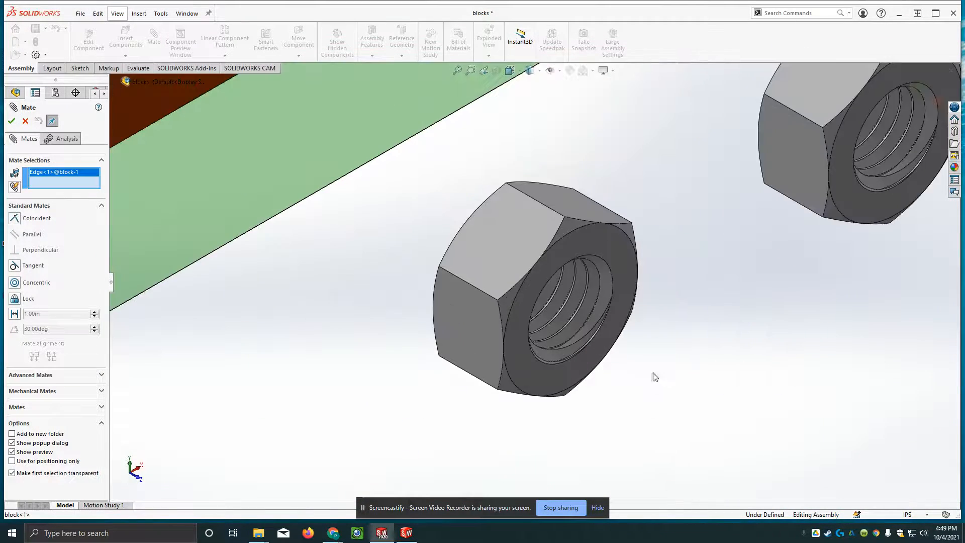
scroll(655, 377, down, 2)
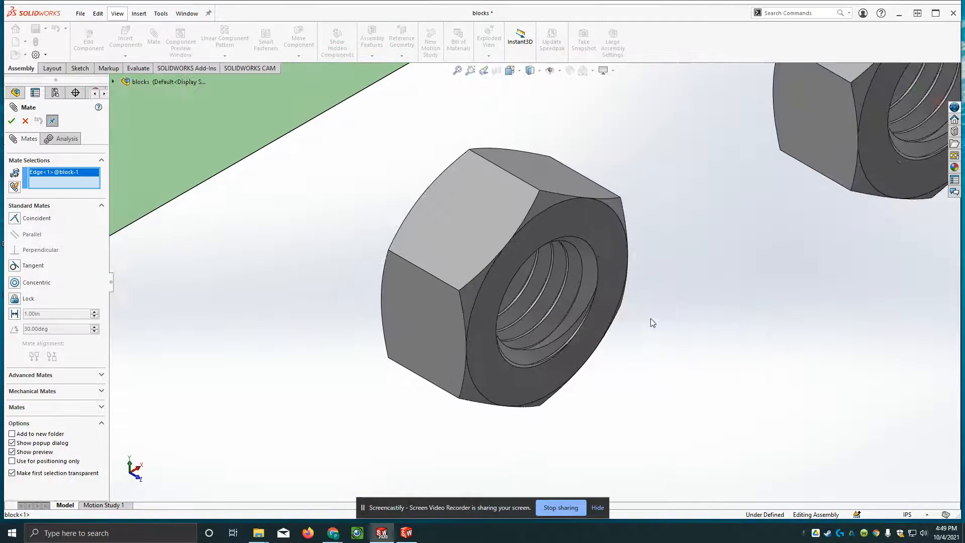
click(544, 367)
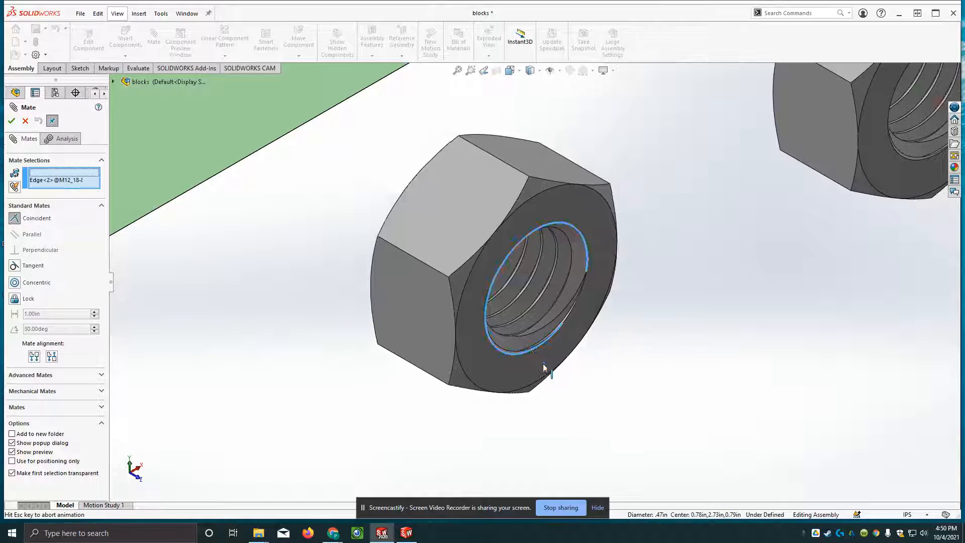
- Reverse the coincident mate's alignment so the nut sits outside the green block around the left screw, and accept the mate
scroll(534, 332, up, 5)
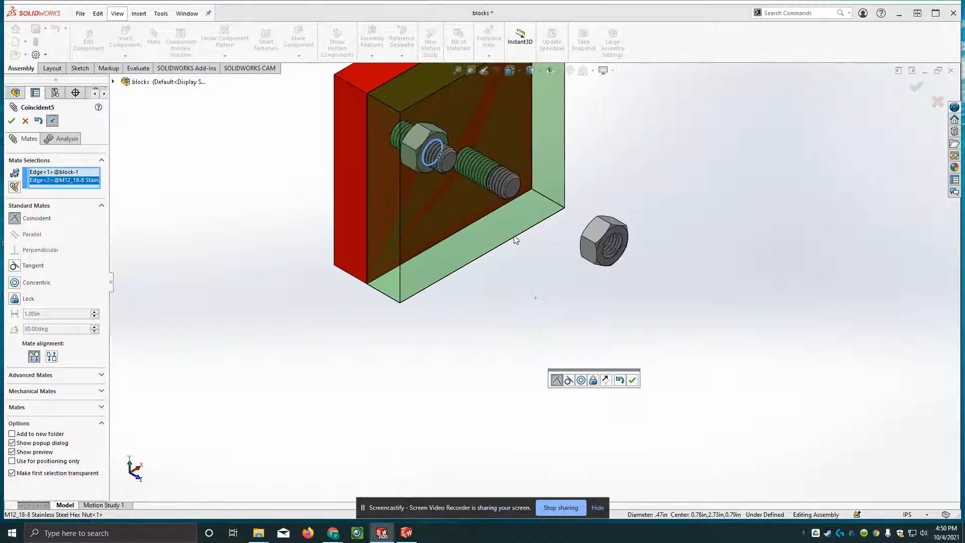
middle_drag(516, 239, 490, 233)
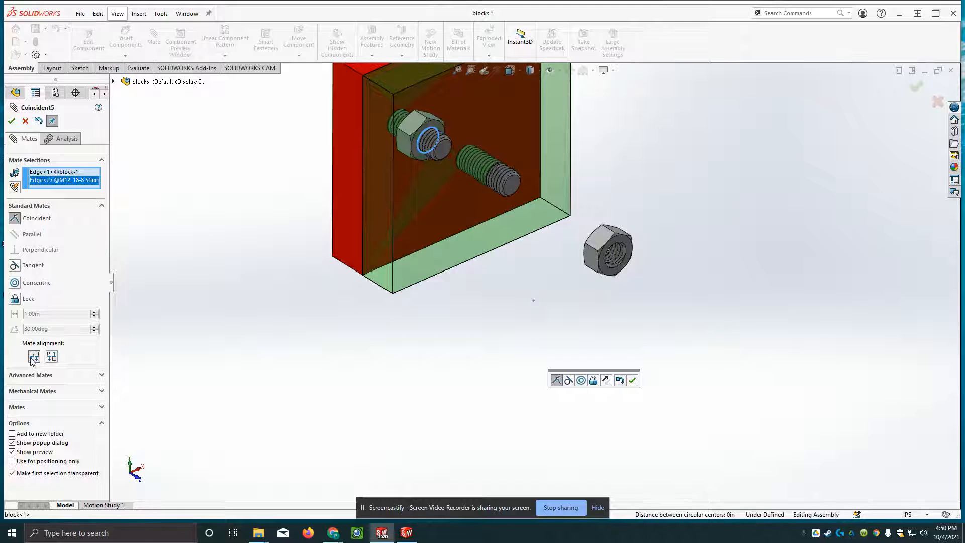
click(51, 356)
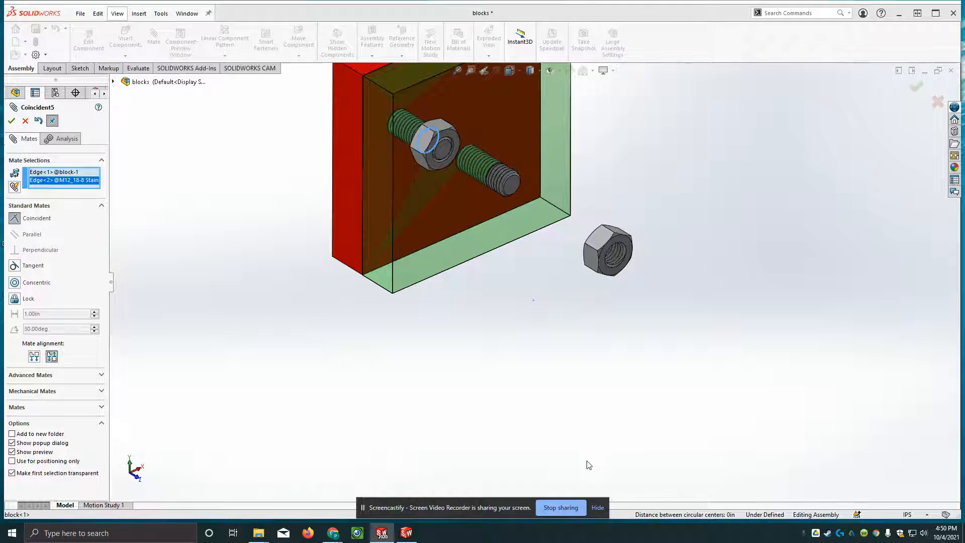
click(12, 121)
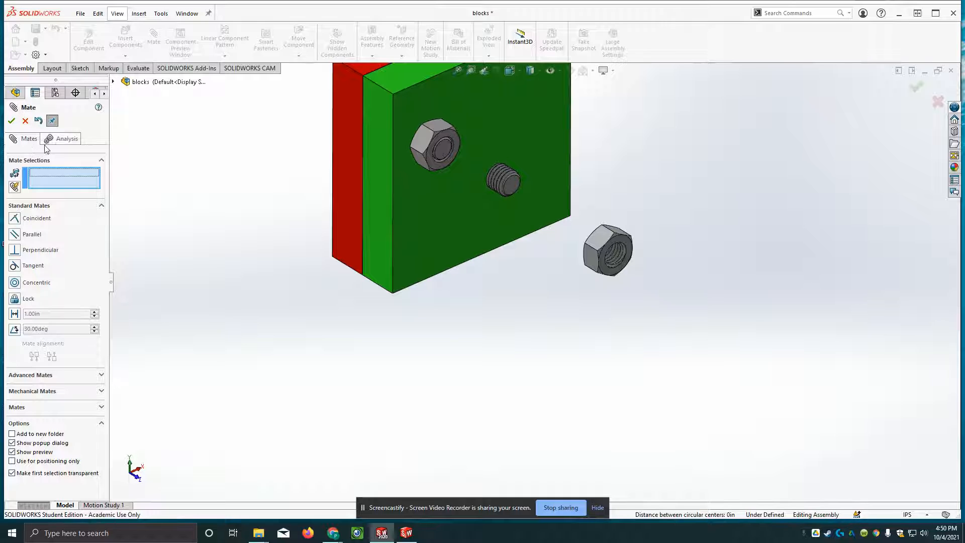
scroll(480, 177, up, 3)
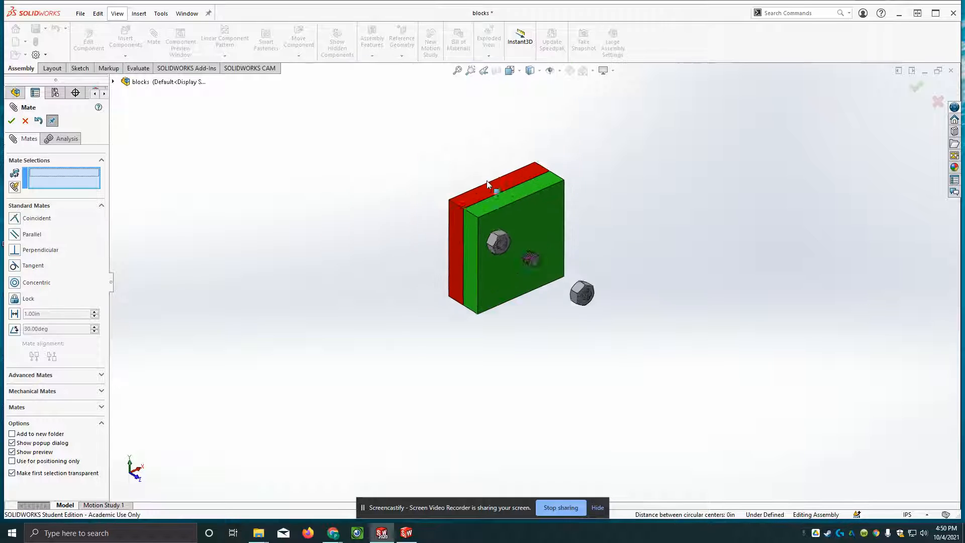
scroll(547, 286, down, 5)
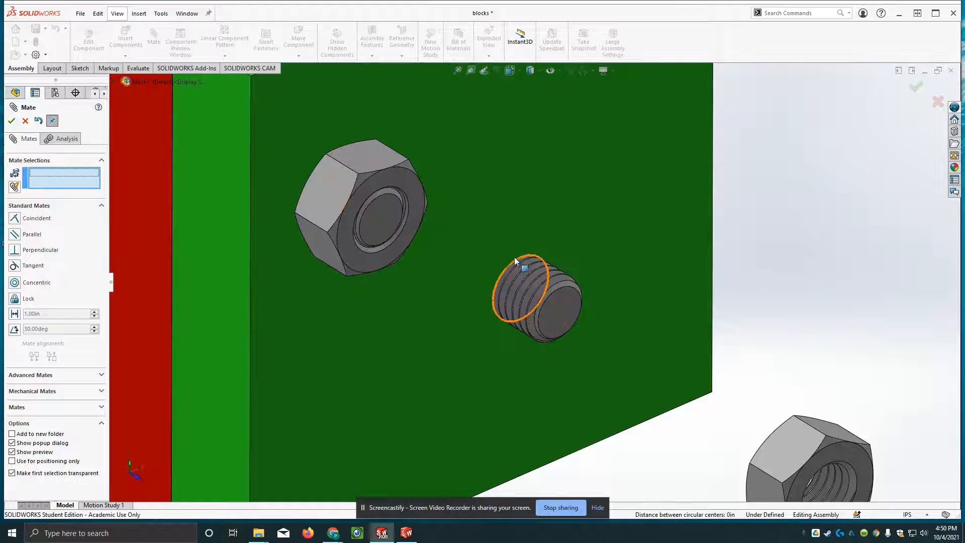
click(515, 257)
scroll(523, 301, up, 2)
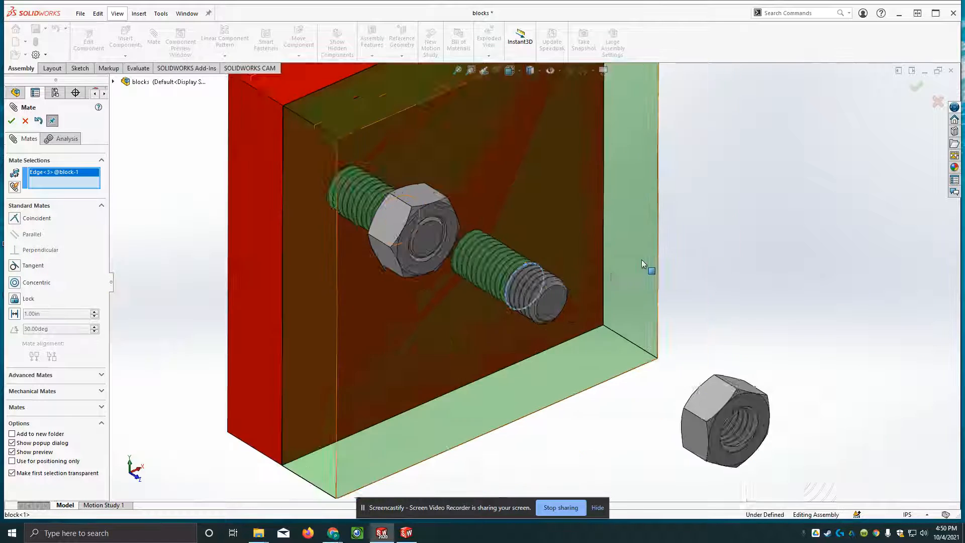
scroll(654, 302, up, 2)
scroll(664, 392, down, 6)
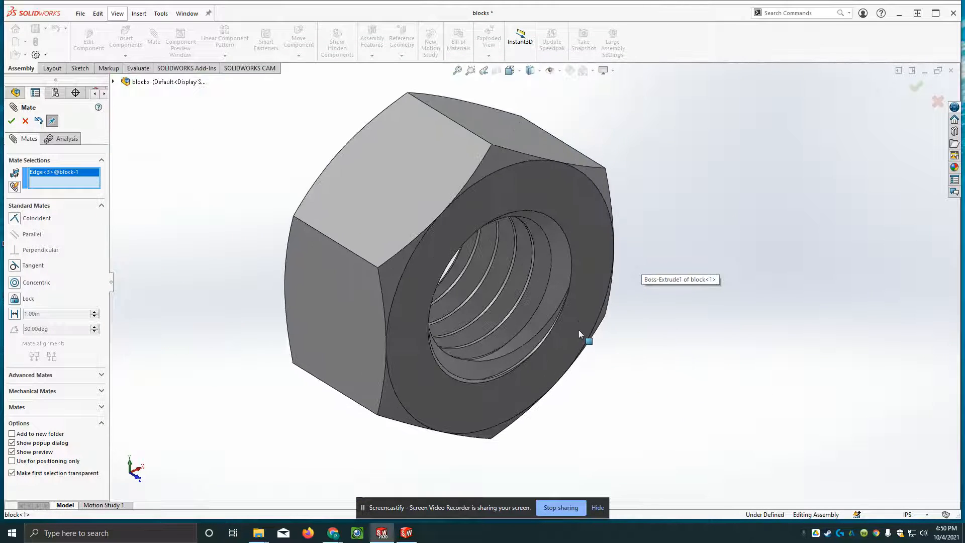
click(515, 369)
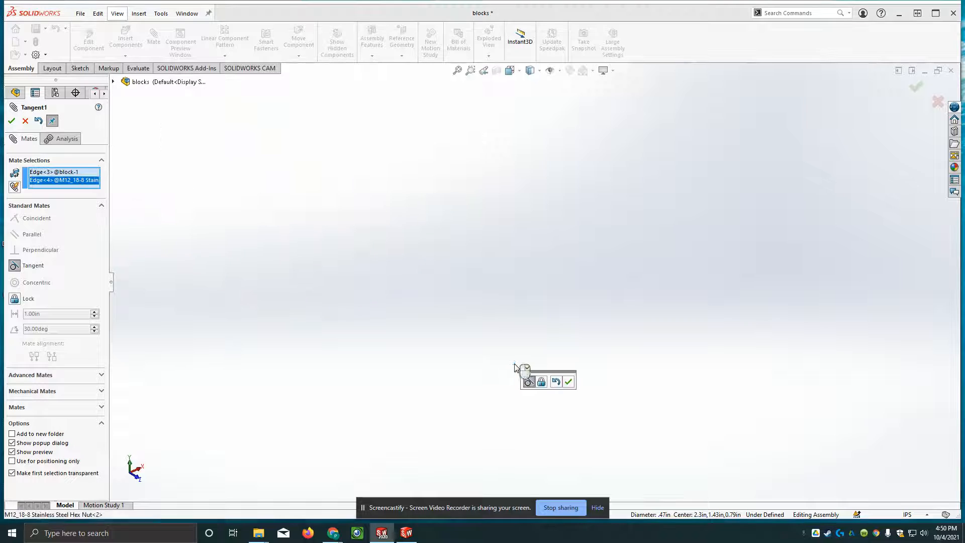
scroll(424, 271, up, 5)
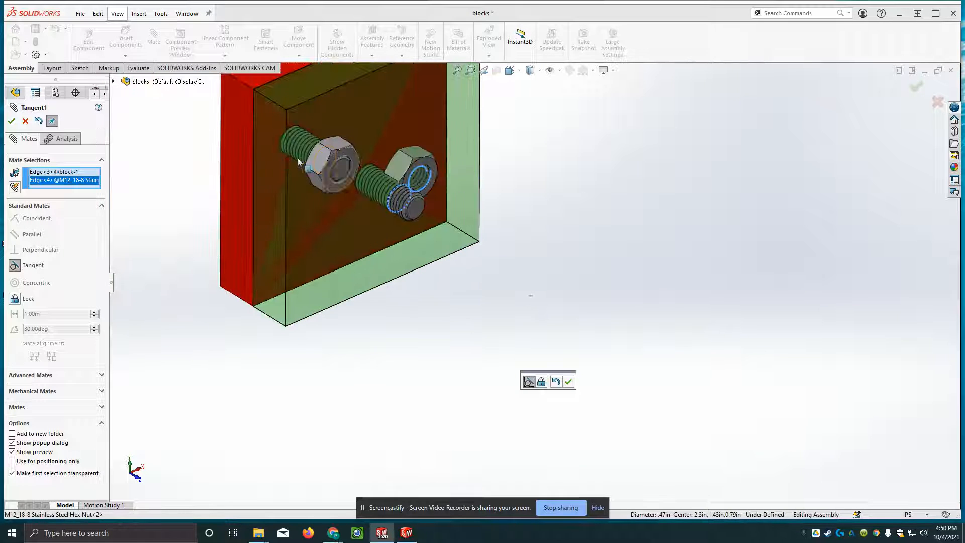
middle_drag(339, 270, 521, 341)
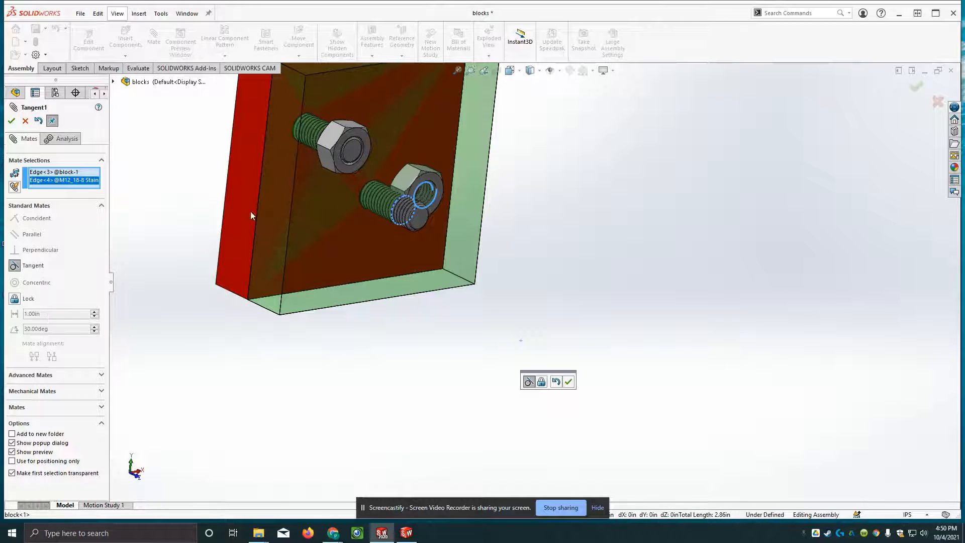
click(23, 122)
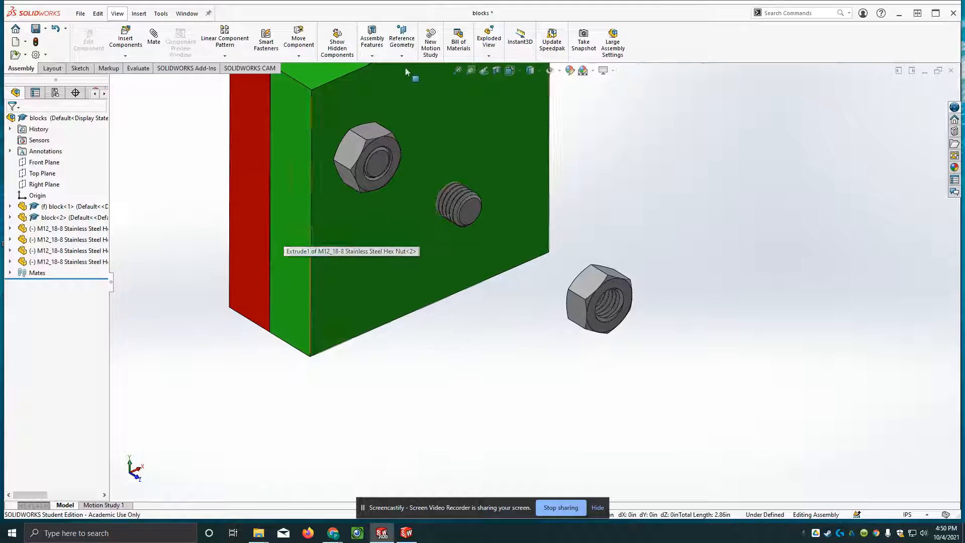
- Mate the remaining hex nut to the green block, making its inner hole edge coincident with the right screw hole's circular edge
click(154, 38)
scroll(445, 207, down, 5)
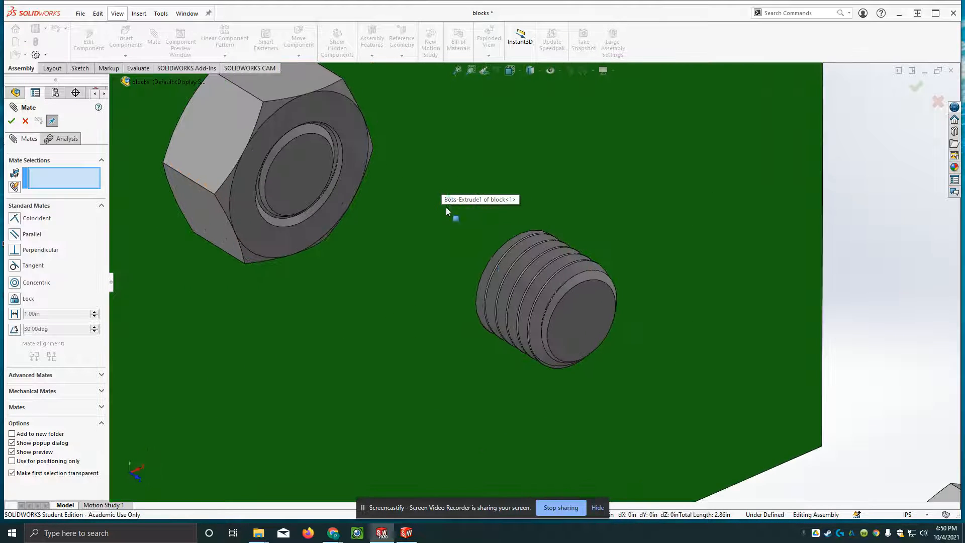
scroll(490, 252, down, 2)
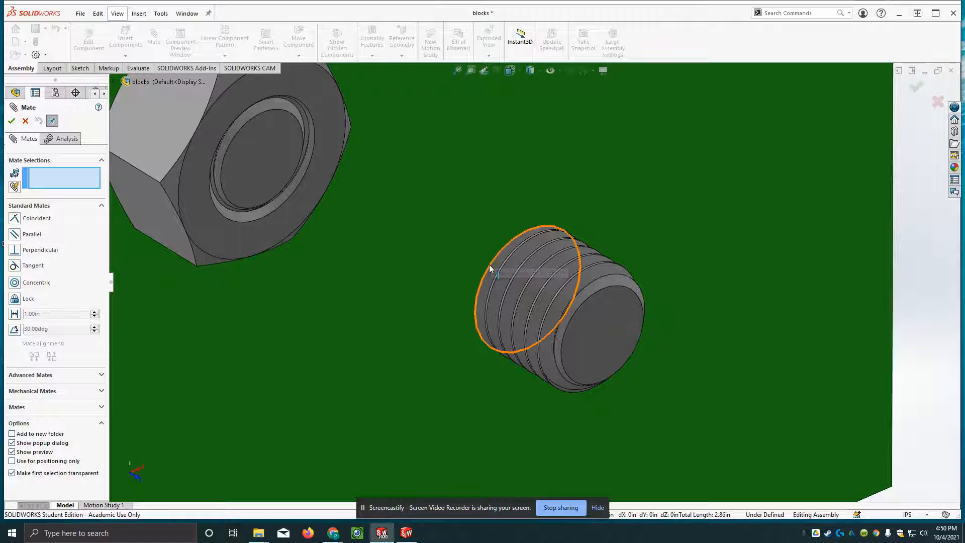
click(490, 264)
scroll(690, 232, up, 4)
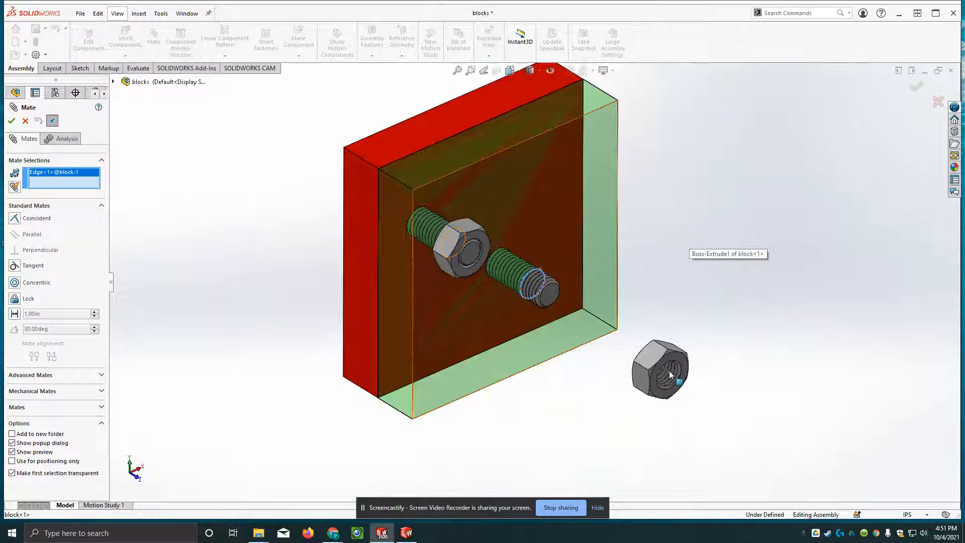
scroll(668, 382, up, 2)
scroll(641, 352, down, 6)
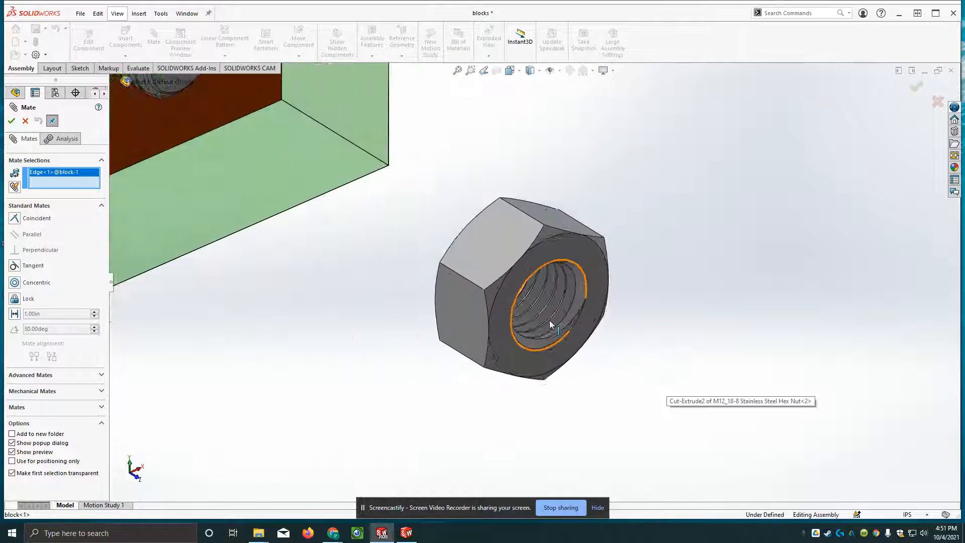
scroll(550, 320, down, 3)
scroll(566, 347, down, 2)
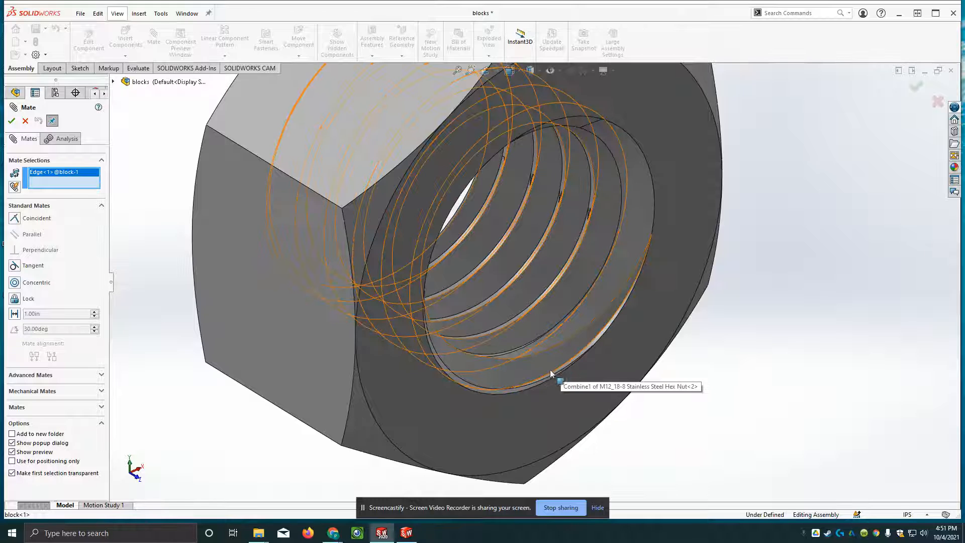
click(520, 391)
- Reverse the second nut's mate alignment so it sits outside the green block around the right screw, and accept the mate
scroll(326, 313, down, 5)
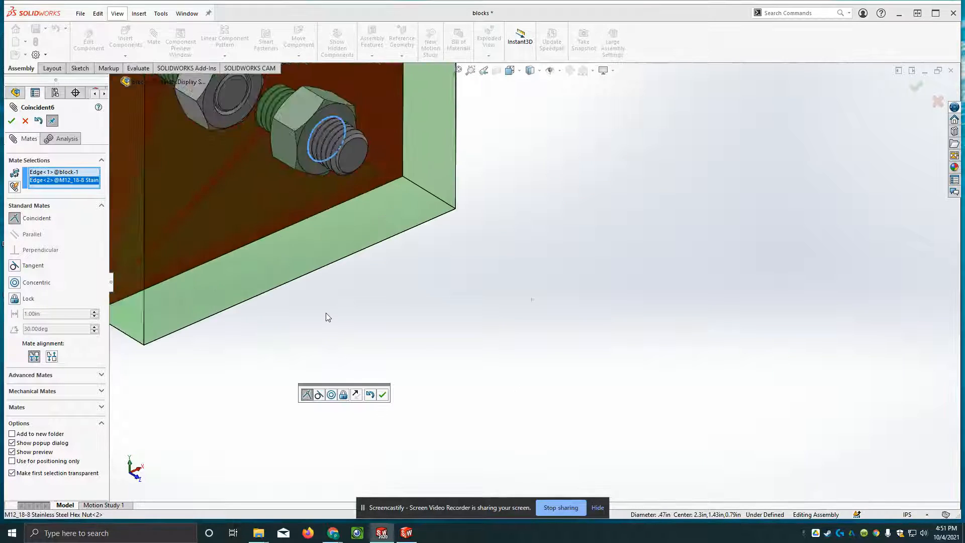
scroll(344, 271, down, 3)
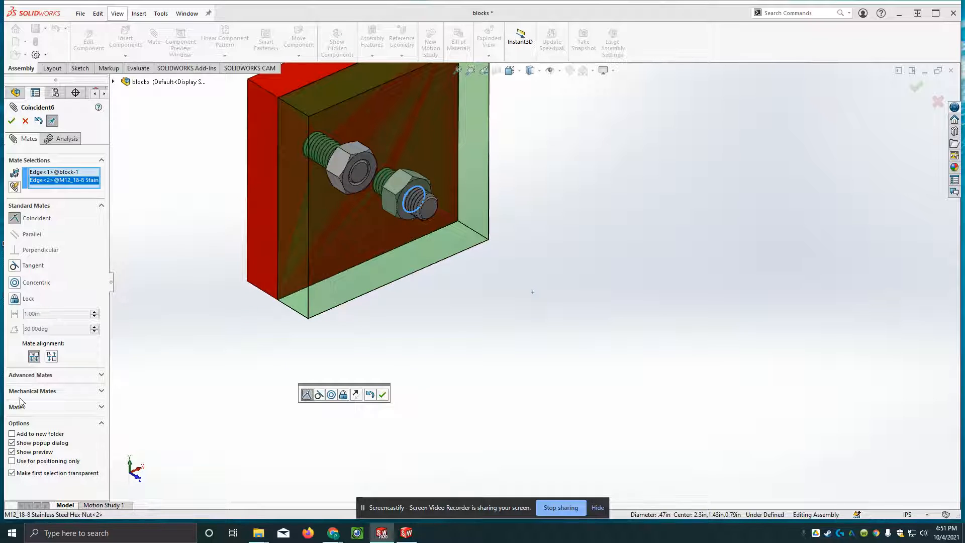
click(49, 358)
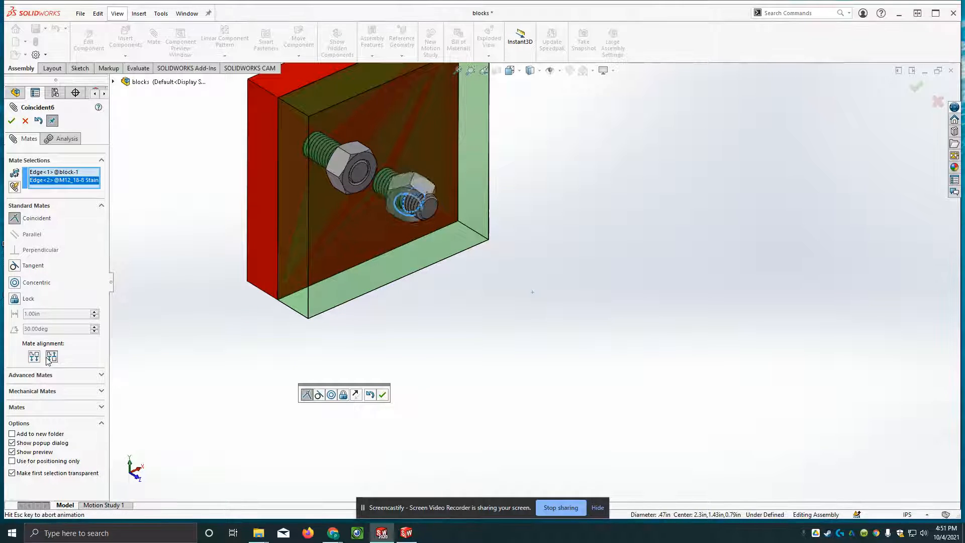
click(11, 120)
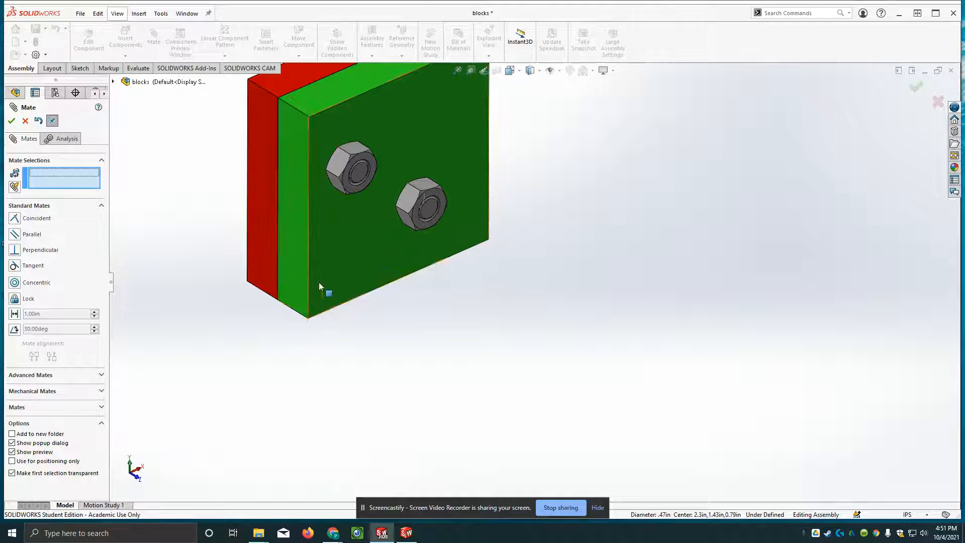
scroll(324, 269, up, 7)
scroll(351, 239, down, 6)
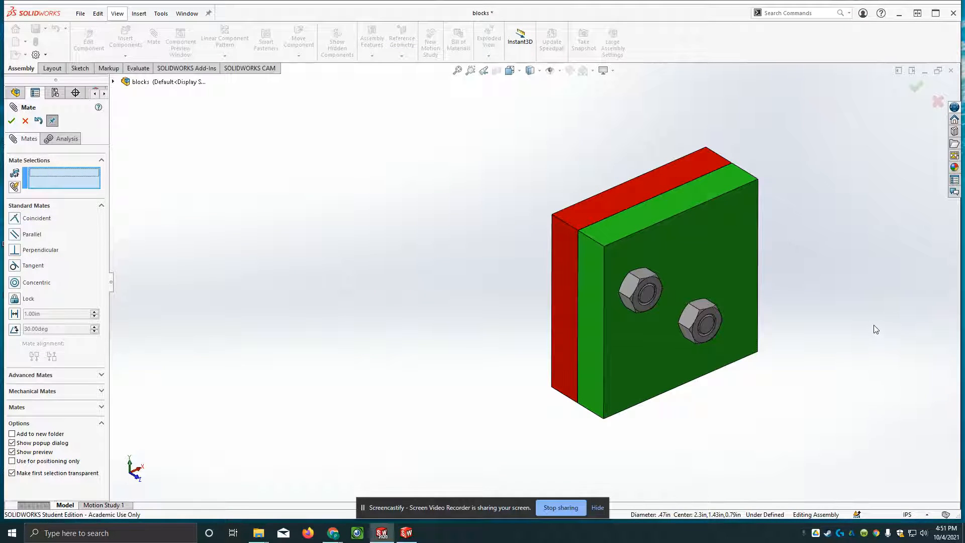